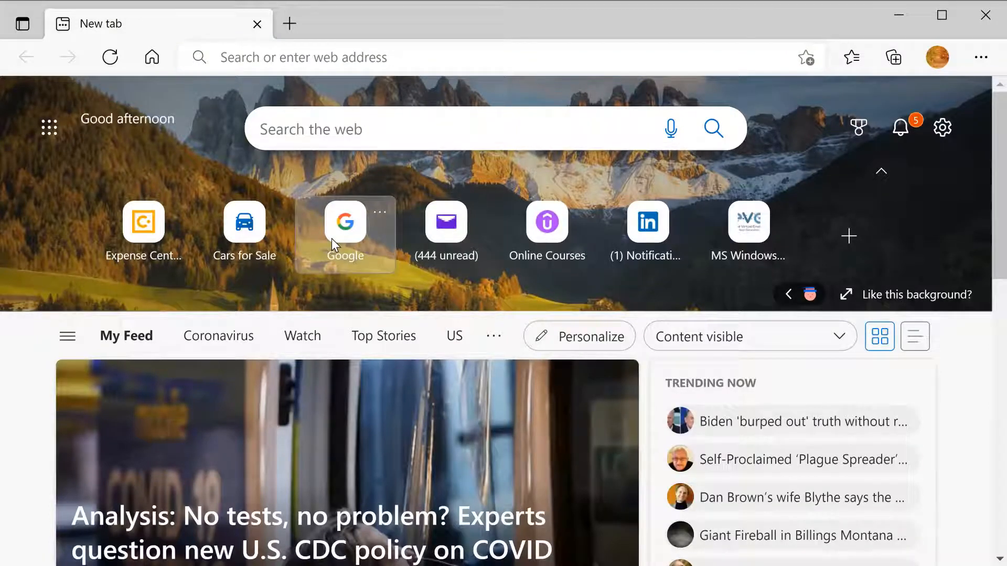
Search Google for 'eve-ng download' and open the 'Download - EVE-NG' result.
{"action": "left_click", "coordinate": [331, 238]}
{"action": "type", "text": "eve-"}
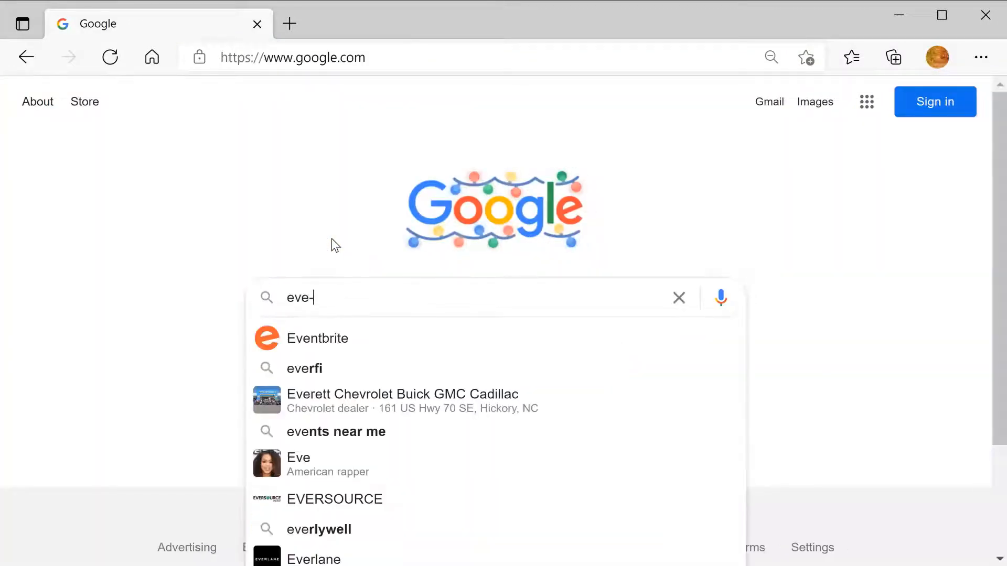
{"action": "type", "text": "ng "}
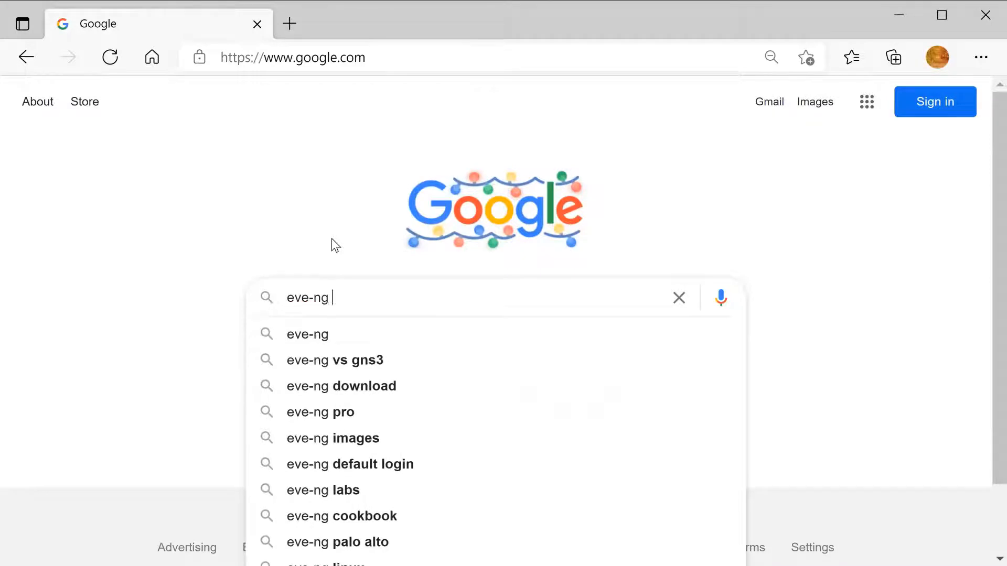
{"action": "type", "text": "downloa"}
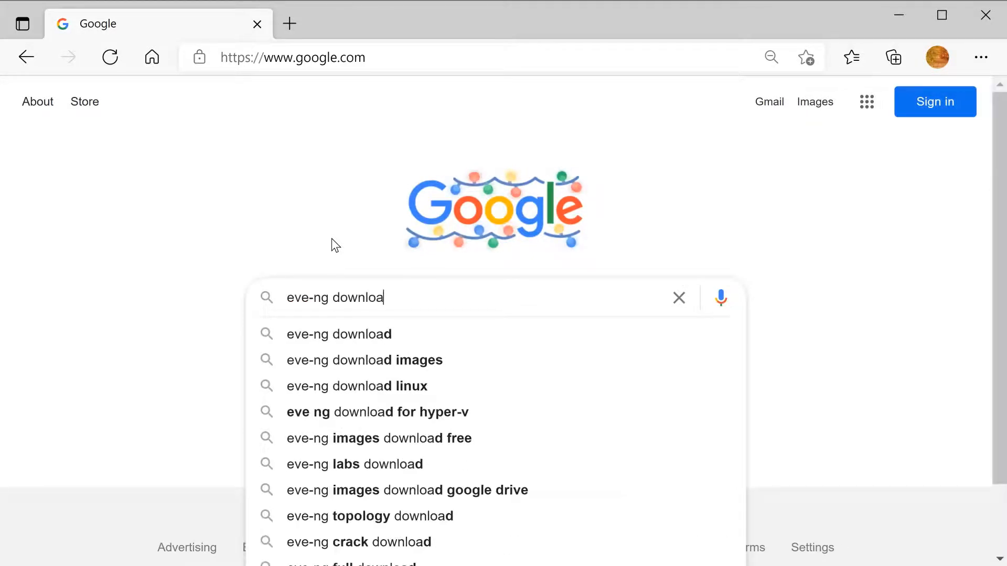
{"action": "type", "text": "d"}
{"action": "key", "text": "Return"}
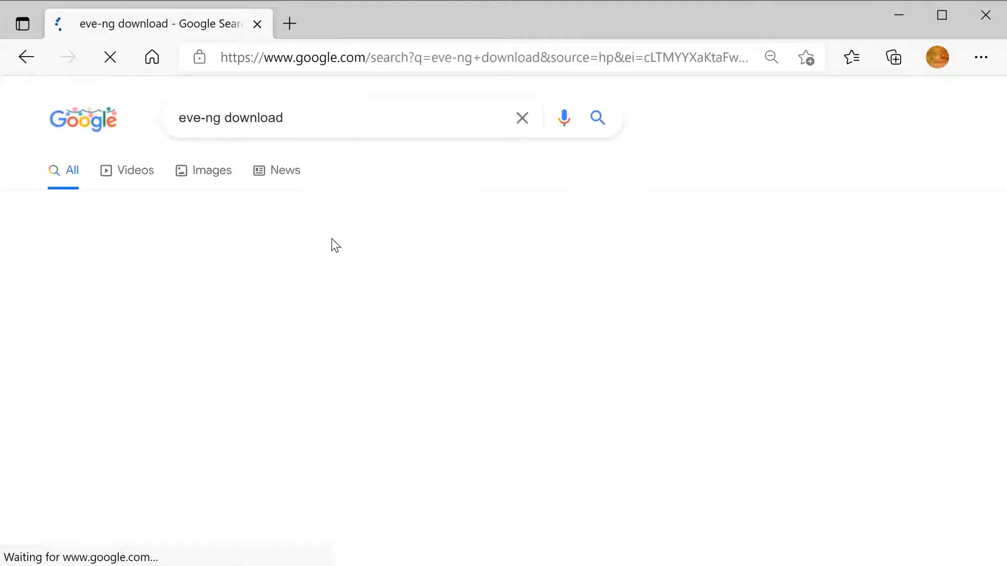
{"action": "left_click", "coordinate": [194, 268]}
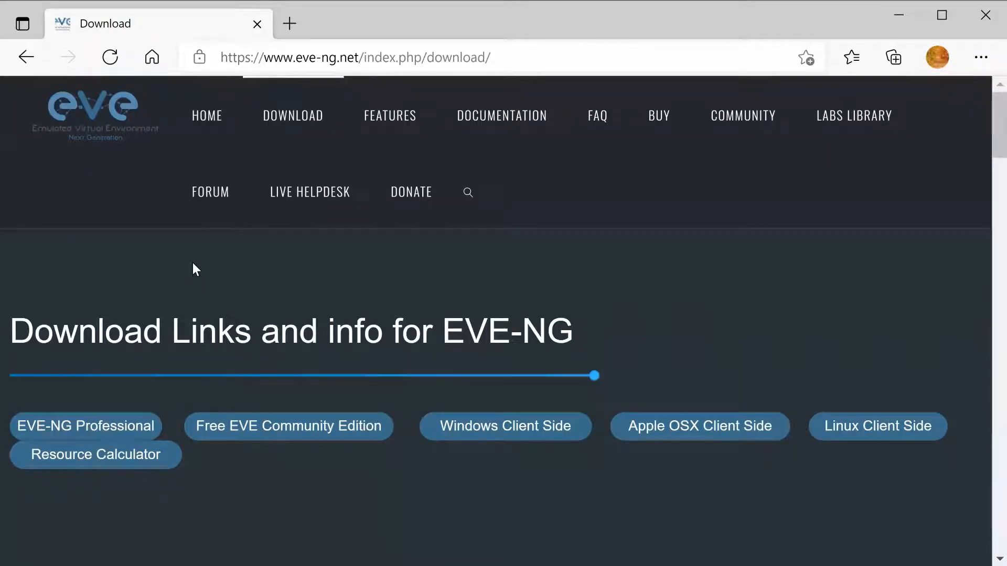
Jump to the Free EVE Community Edition downloads, scroll to the OVF mirror links, then minimize the browser.
{"action": "left_click", "coordinate": [243, 437]}
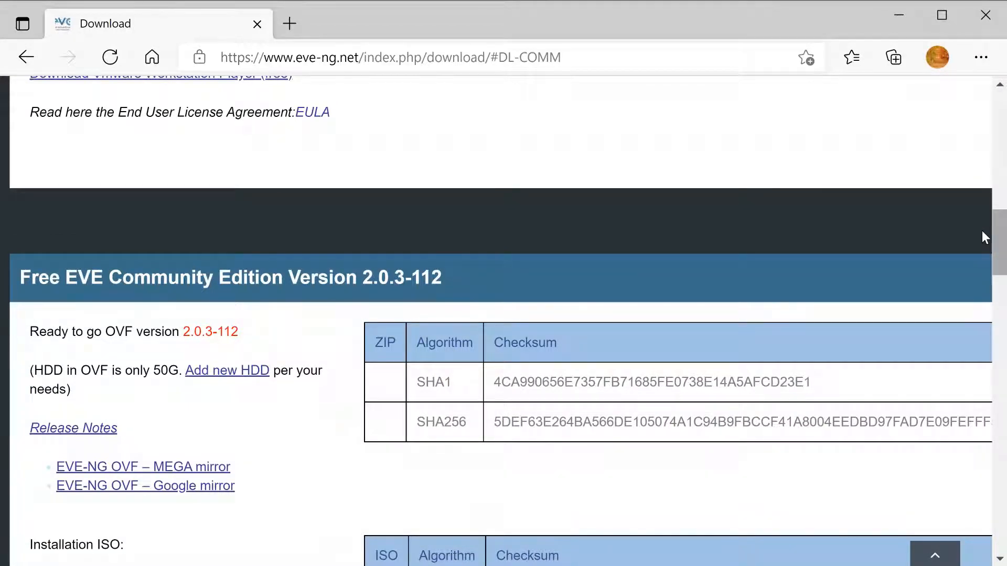
{"action": "left_click_drag", "start_coordinate": [1000, 236], "coordinate": [999, 255]}
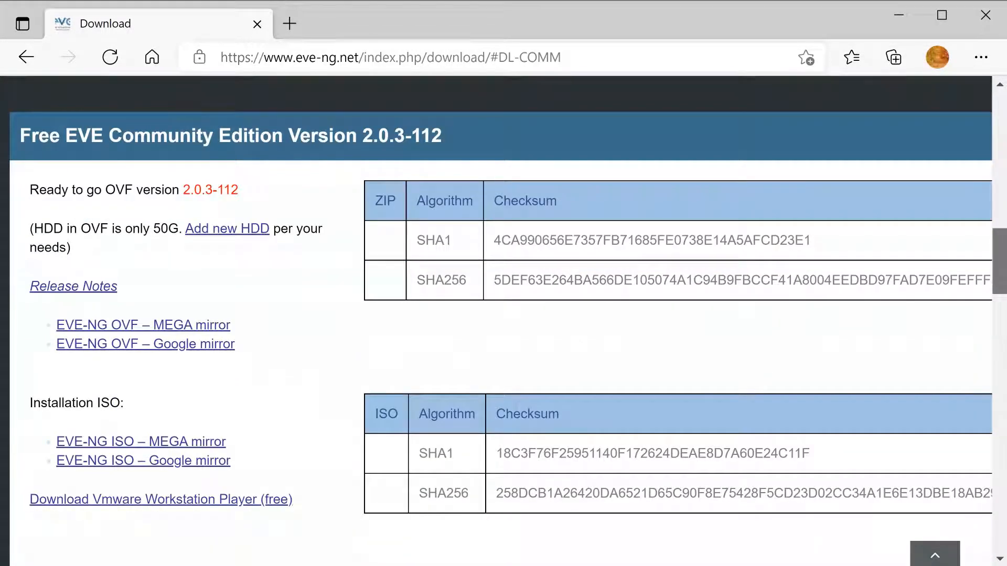
{"action": "scroll", "coordinate": [504, 234], "scroll_direction": "down", "scroll_amount": 1}
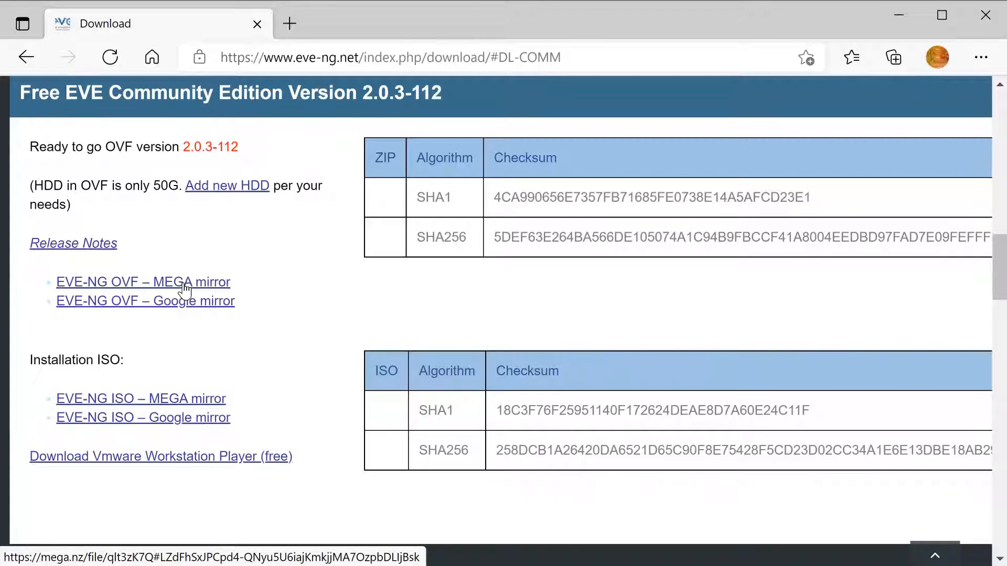
{"action": "left_click", "coordinate": [898, 16]}
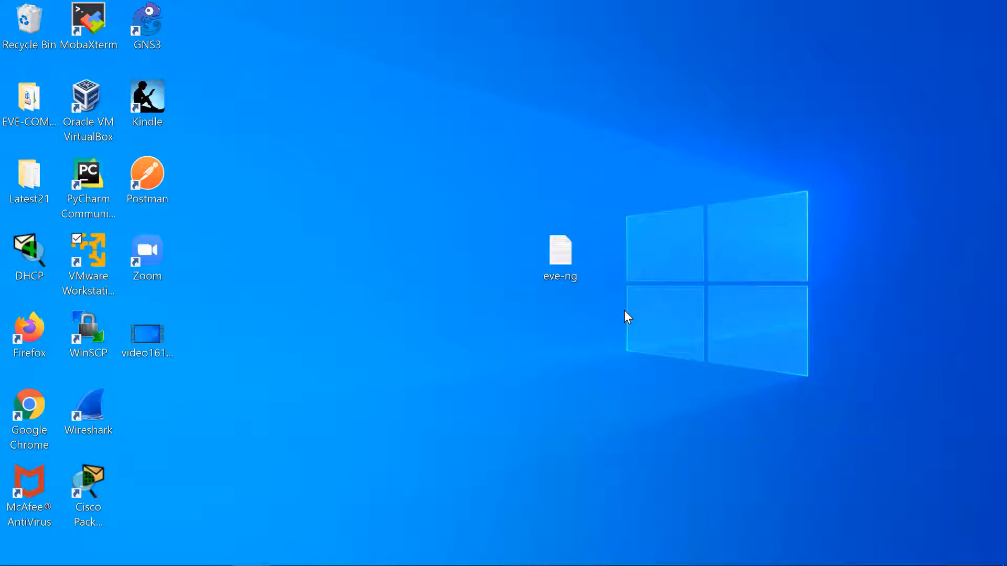
Launch VMware Workstation 16 Player and choose Player > File > Open to browse for the EVE-COMM-VM OVF.
{"action": "double_click", "coordinate": [90, 247]}
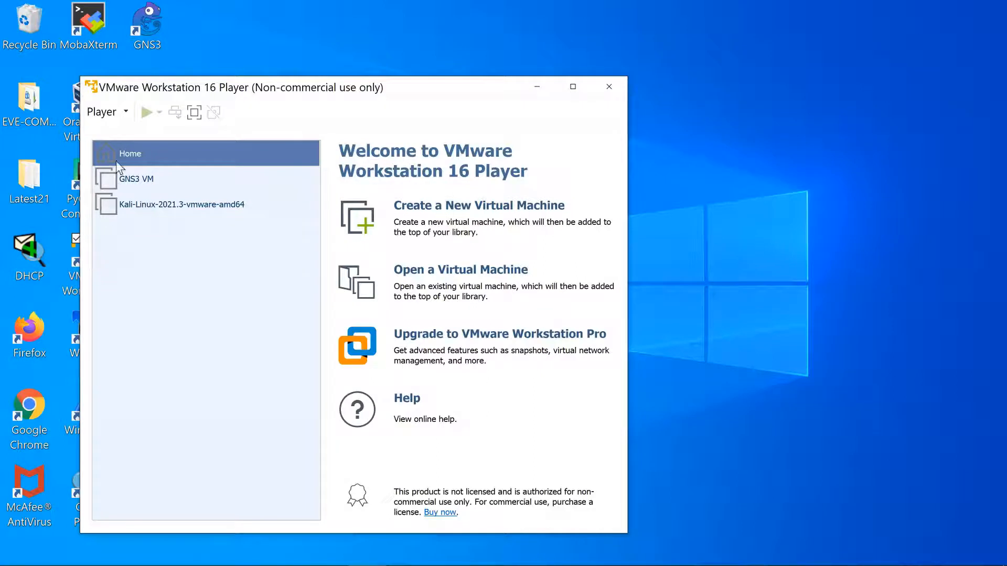
{"action": "left_click", "coordinate": [121, 111]}
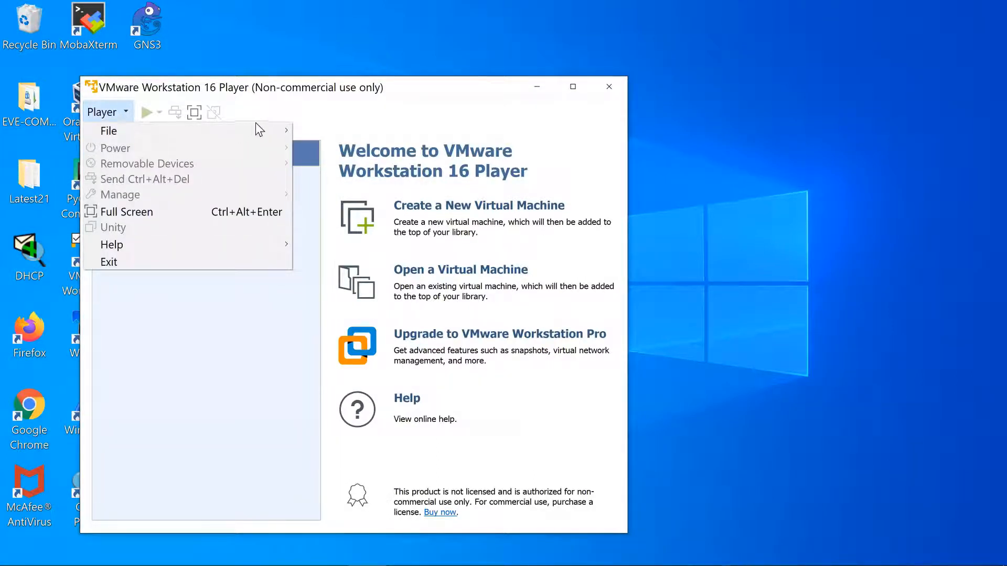
{"action": "mouse_move", "coordinate": [258, 130]}
{"action": "left_click", "coordinate": [323, 146]}
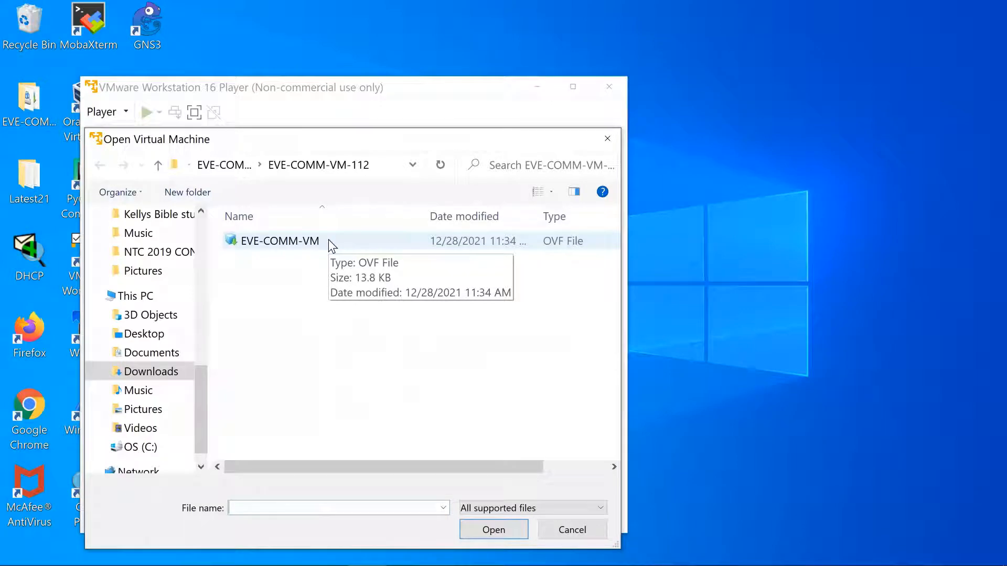
Import EVE-COMM-VM.ovf as a new virtual machine named 'Eve-ng'.
{"action": "left_click", "coordinate": [494, 531]}
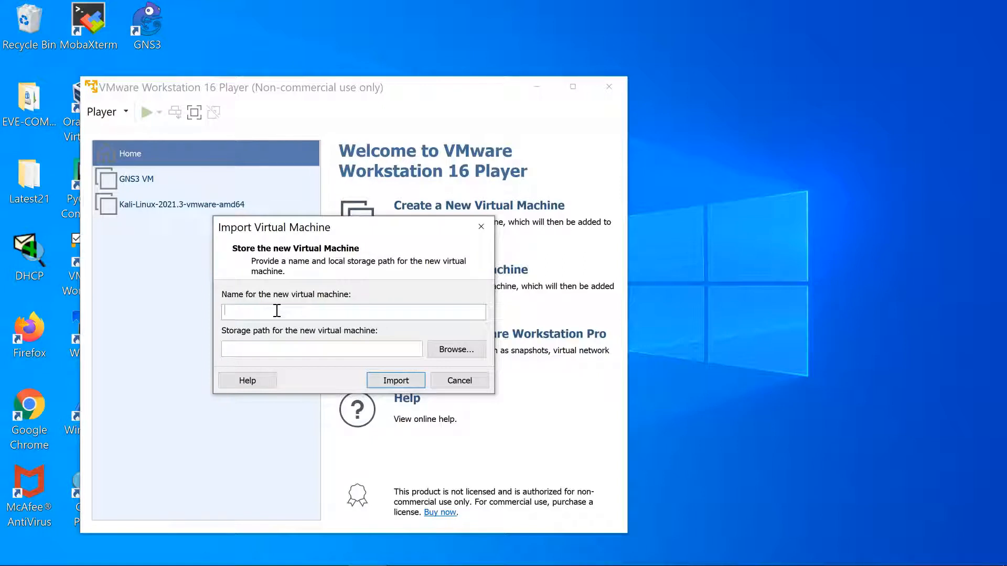
{"action": "type", "text": "Eve"}
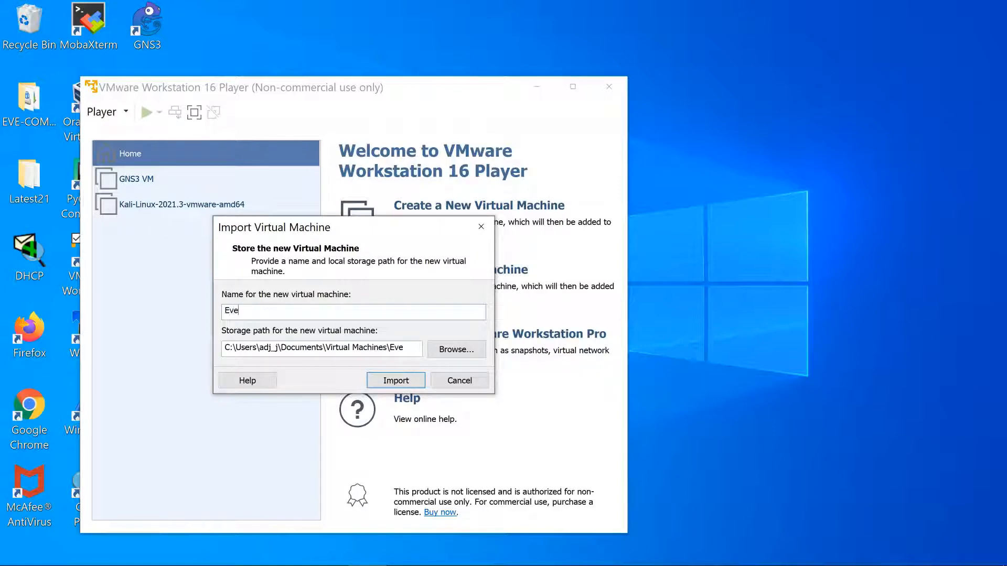
{"action": "type", "text": "-ng"}
{"action": "left_click", "coordinate": [408, 375]}
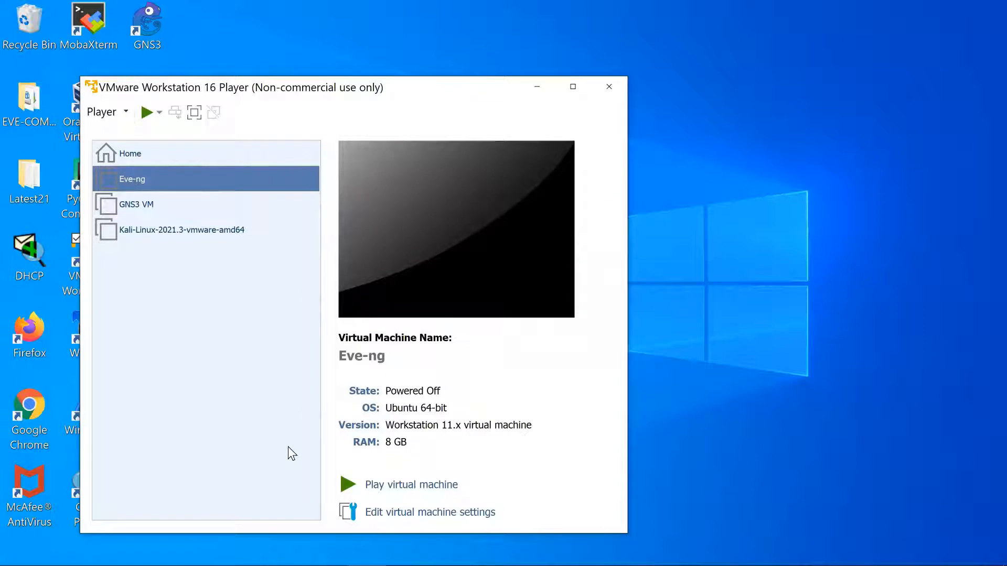
{"action": "left_click", "coordinate": [439, 512]}
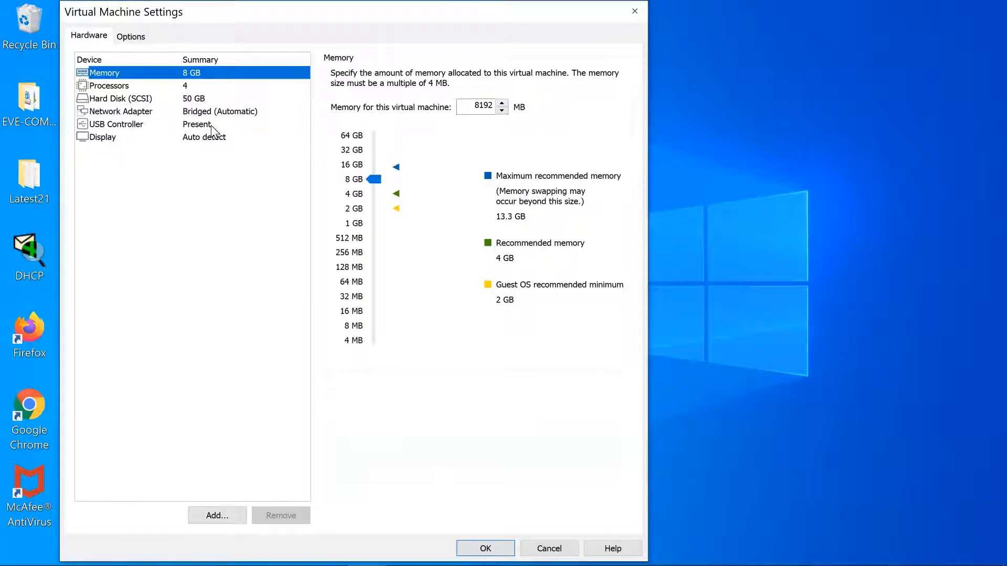
{"action": "left_click", "coordinate": [144, 88]}
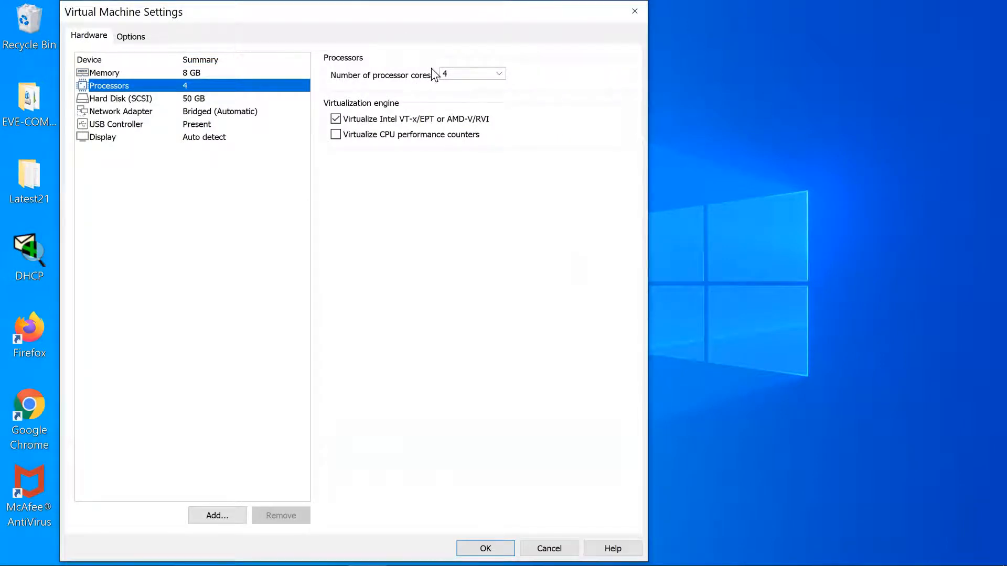
{"action": "left_click", "coordinate": [143, 99]}
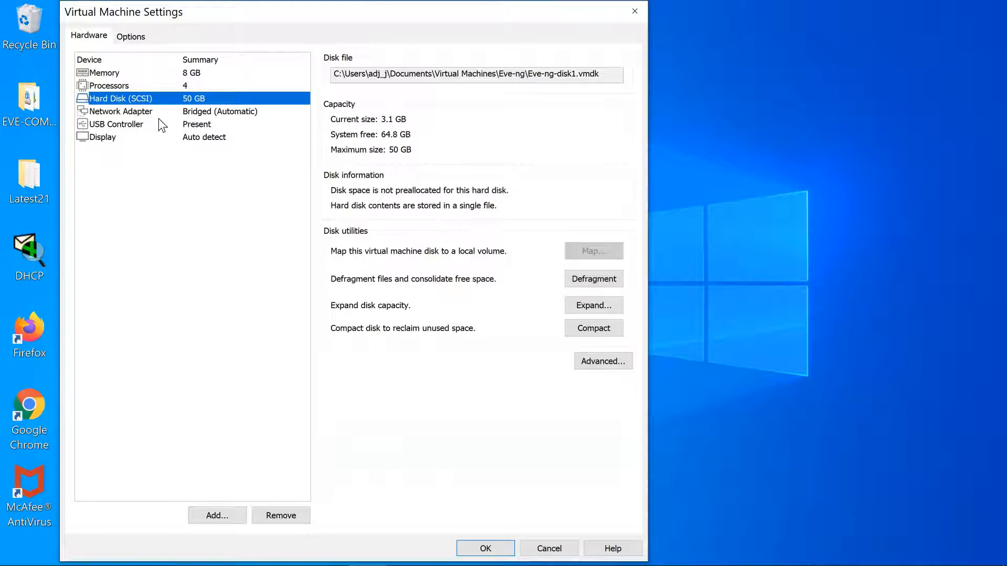
{"action": "left_click", "coordinate": [147, 112]}
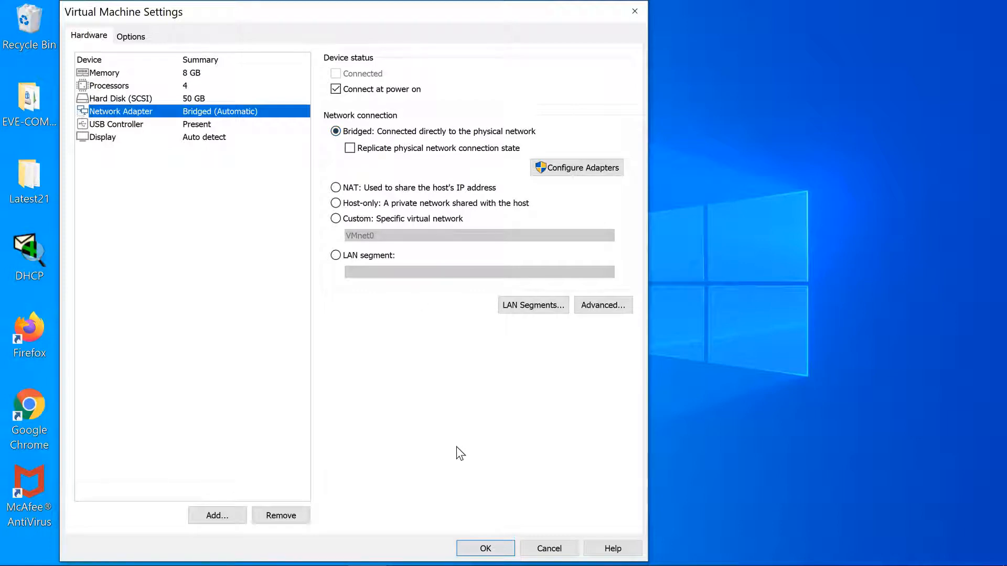
{"action": "left_click", "coordinate": [482, 543]}
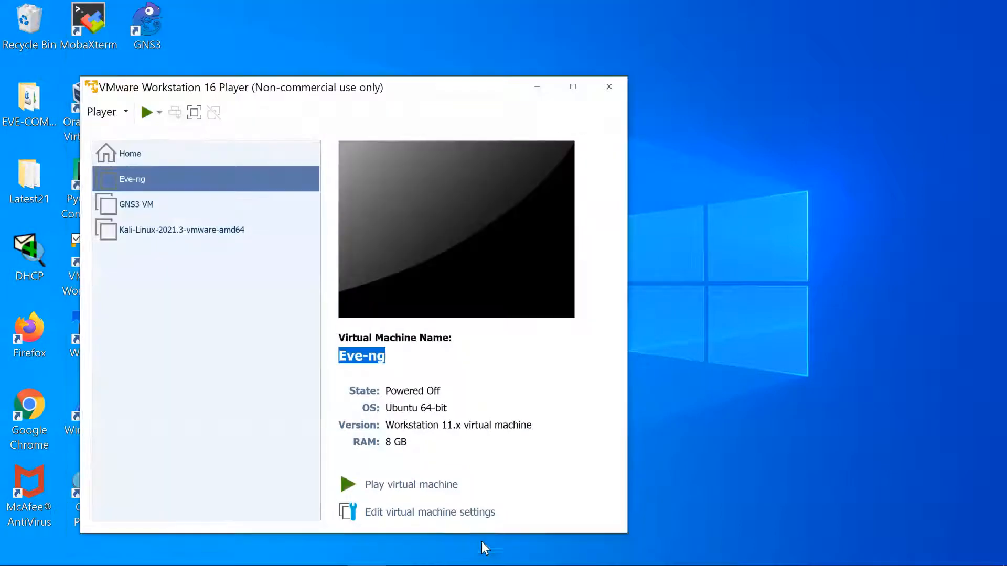
Power on the Eve-ng virtual machine and wait for the eve-ng login prompt.
{"action": "left_click", "coordinate": [427, 485]}
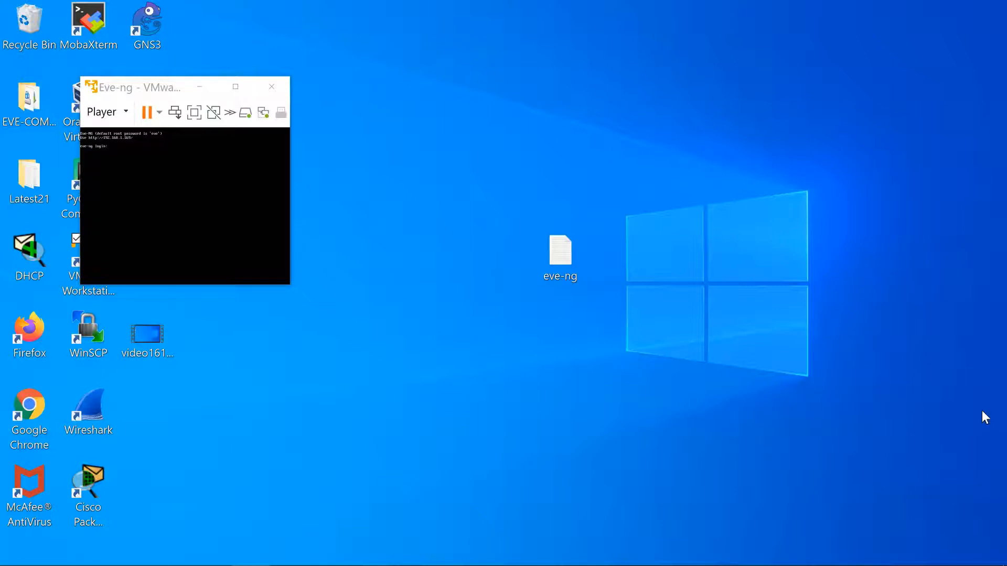
Launch PuTTY from the Windows search panel.
{"action": "mouse_move", "coordinate": [102, 564]}
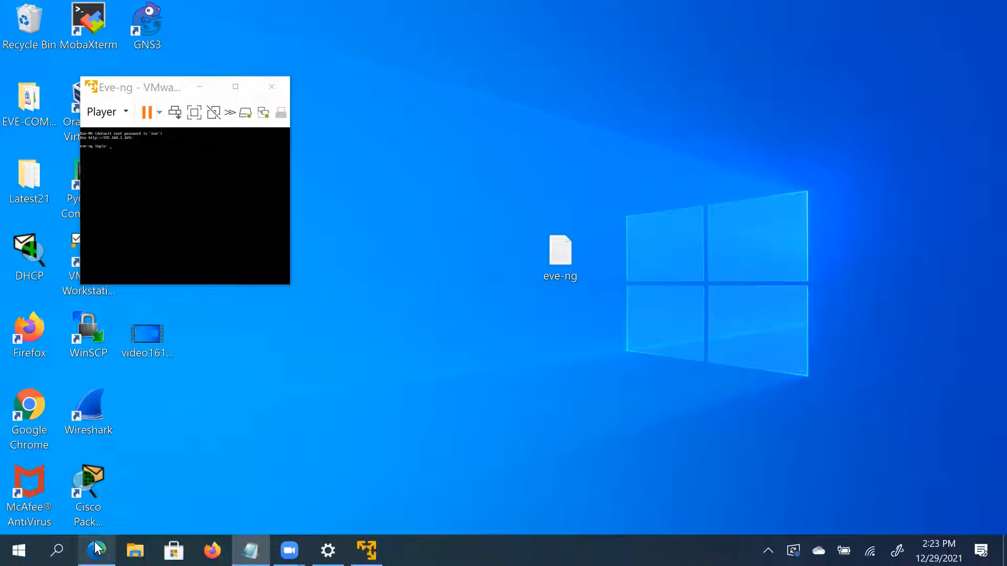
{"action": "left_click", "coordinate": [58, 550]}
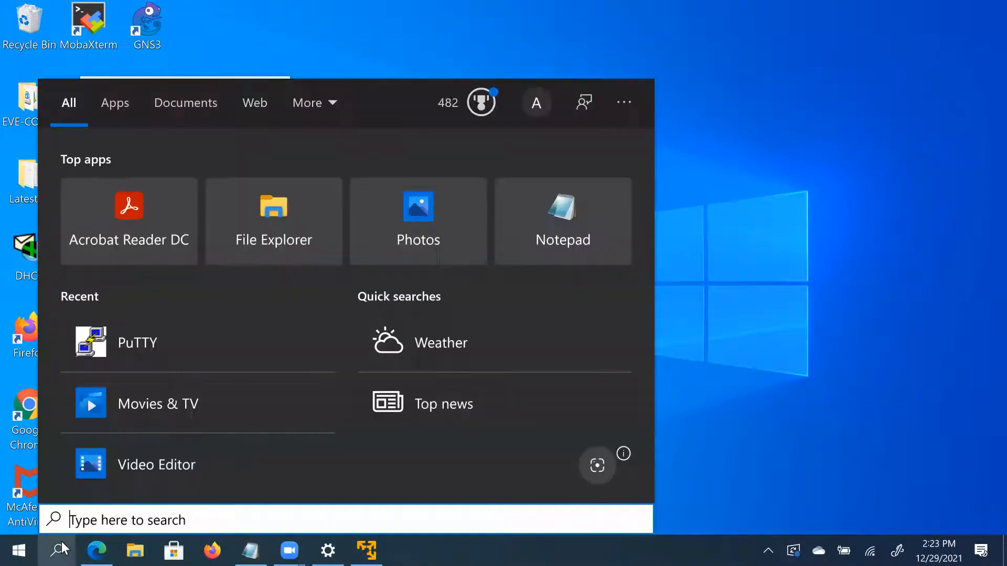
{"action": "left_click", "coordinate": [104, 341]}
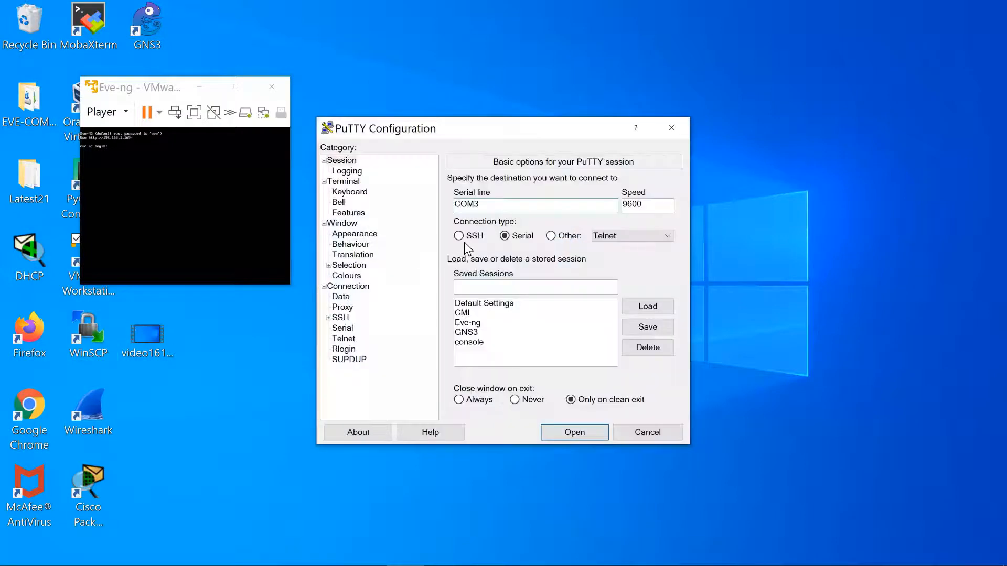
Connect over SSH to 192.168.1.169 using the saved Eve-ng session.
{"action": "left_click", "coordinate": [459, 237]}
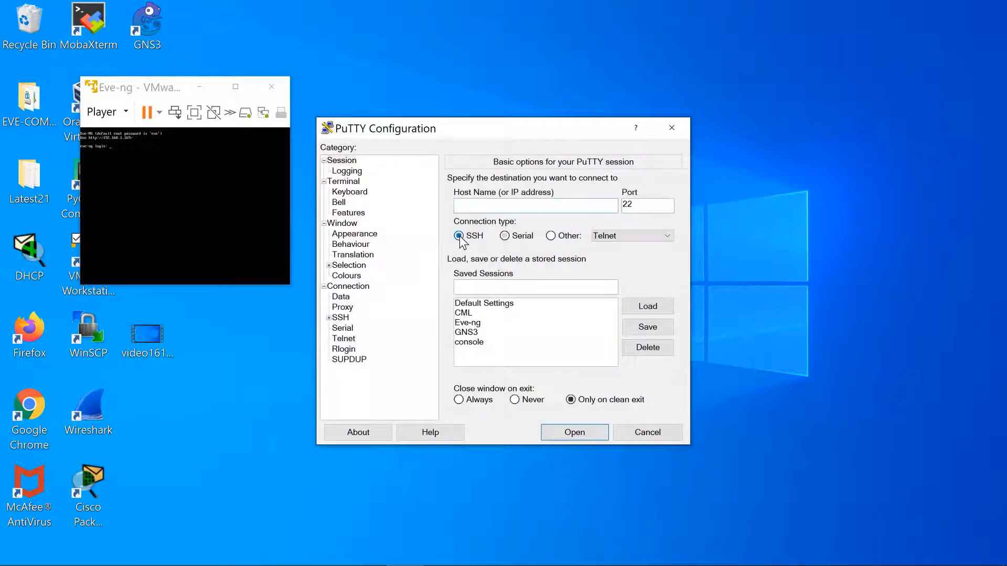
{"action": "left_click", "coordinate": [481, 210]}
{"action": "type", "text": "192.168.1.169"}
{"action": "left_click", "coordinate": [479, 323]}
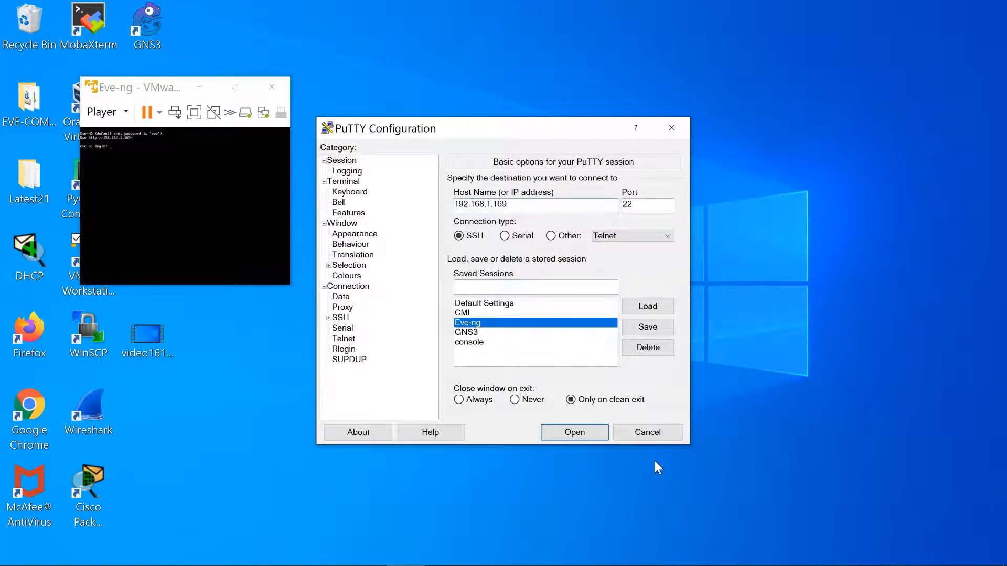
{"action": "left_click", "coordinate": [581, 432]}
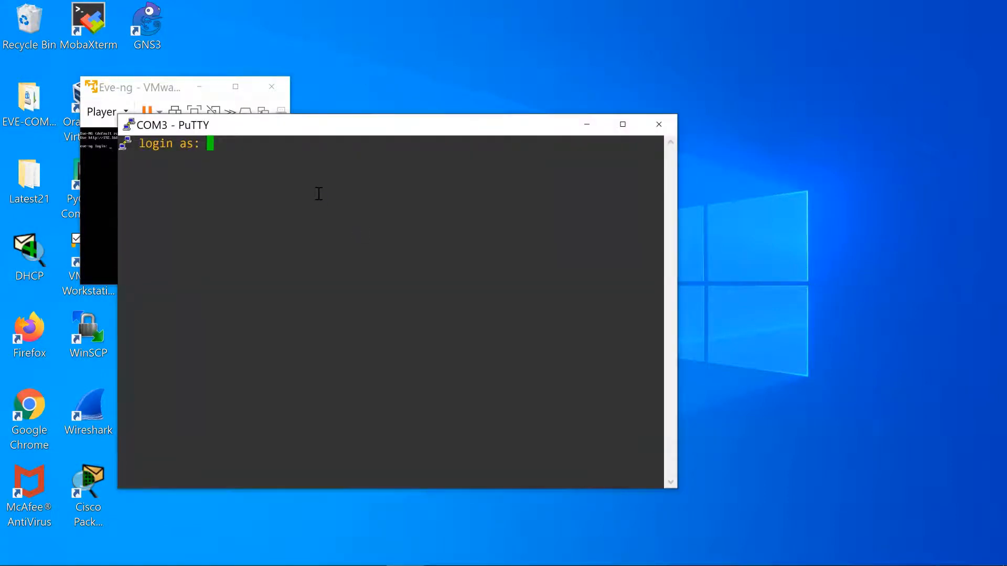
Log in as root with the password, then set and confirm a new root password.
{"action": "type", "text": "root"}
{"action": "key", "text": "Return"}
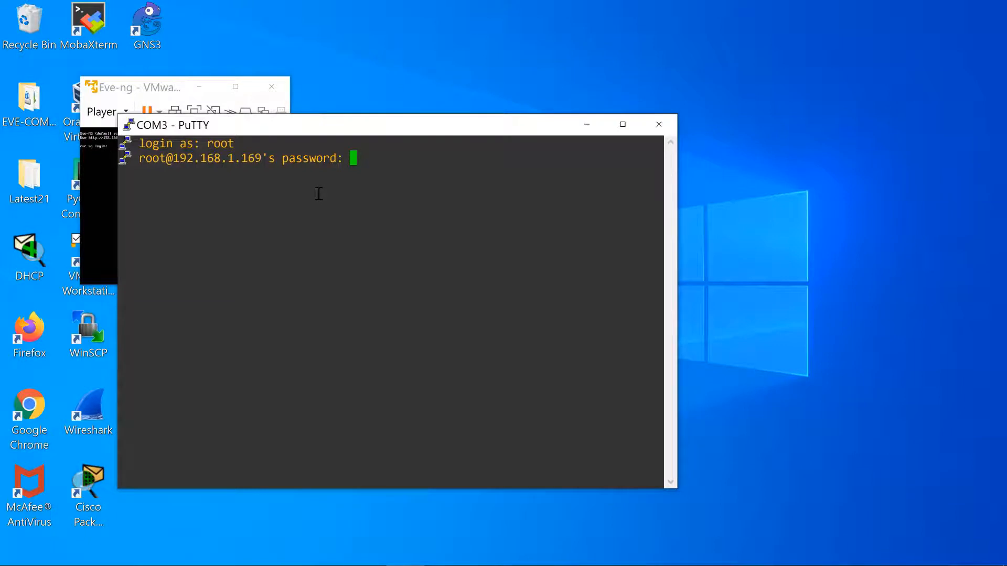
{"action": "key", "text": "Return"}
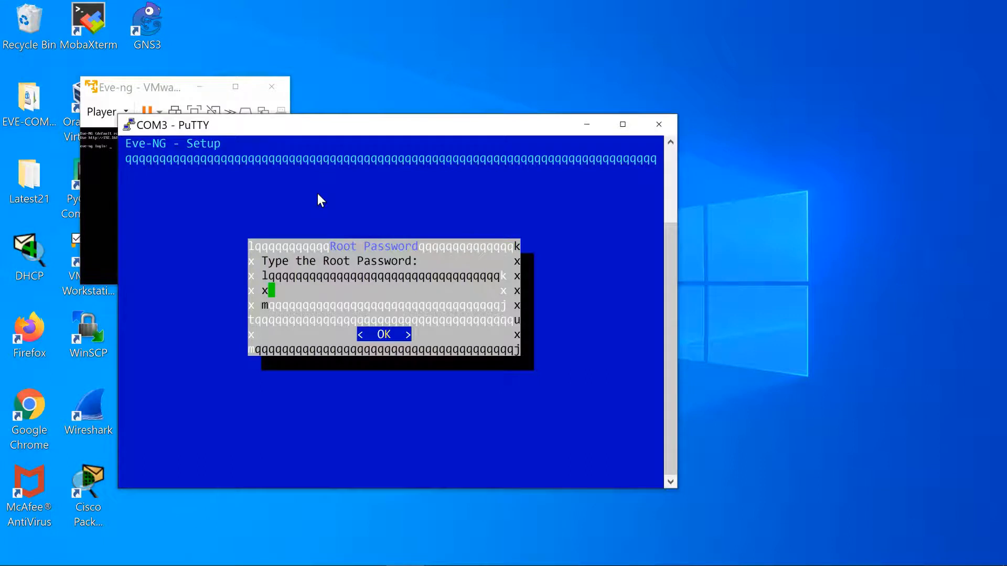
{"action": "key", "text": "Return"}
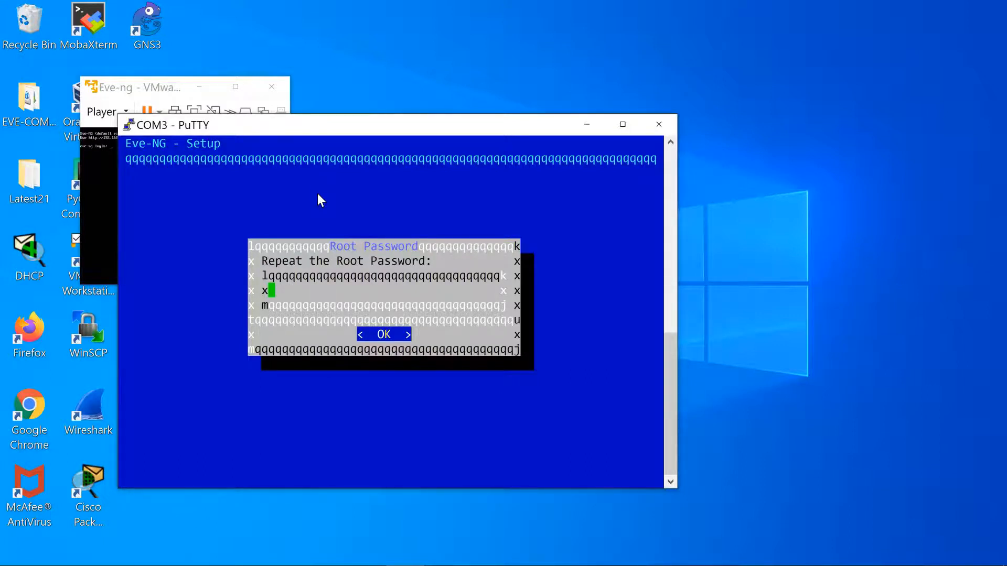
{"action": "key", "text": "Return"}
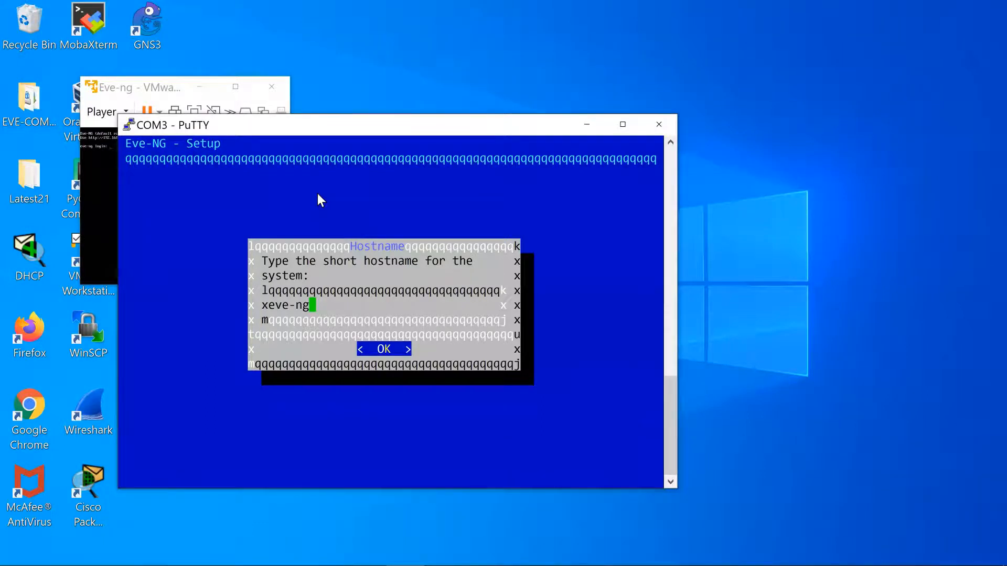
Accept the default hostname eve-ng and DNS domain example.com.
{"action": "key", "text": "Return"}
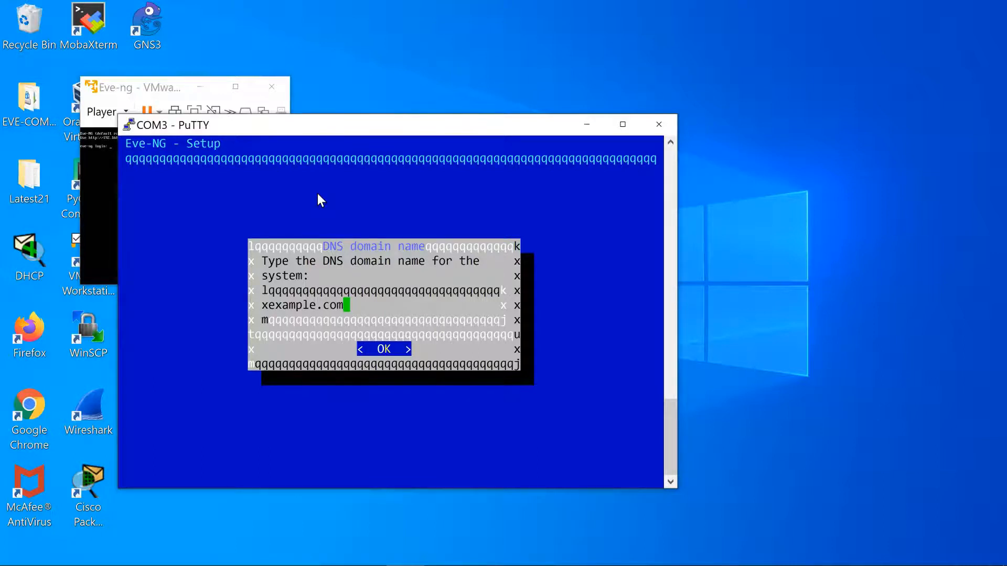
{"action": "key", "text": "Return"}
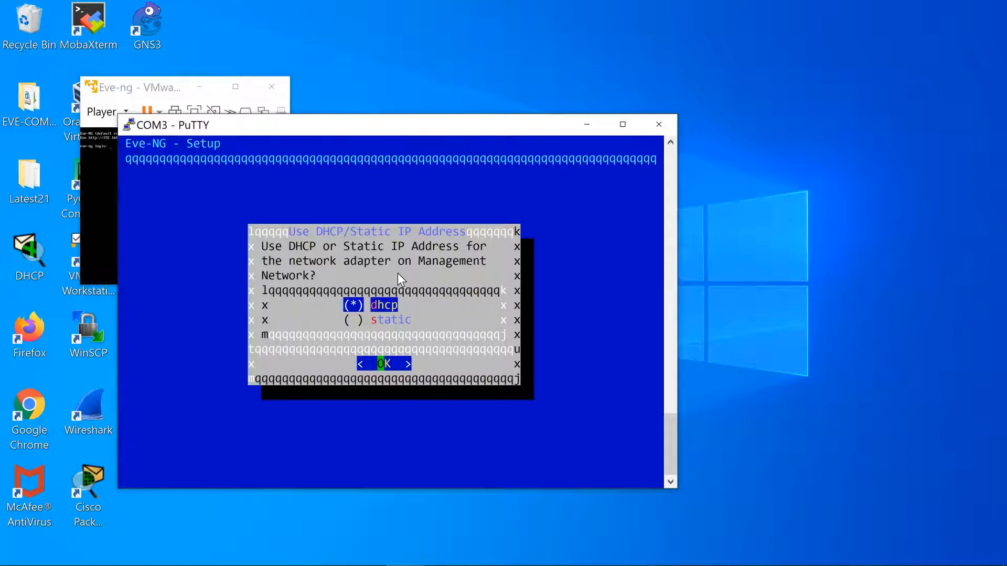
Choose static addressing with IP 192.168.1.100, mask 255.255.255.0 and gateway 192.168.1.1.
{"action": "key", "text": "Down"}
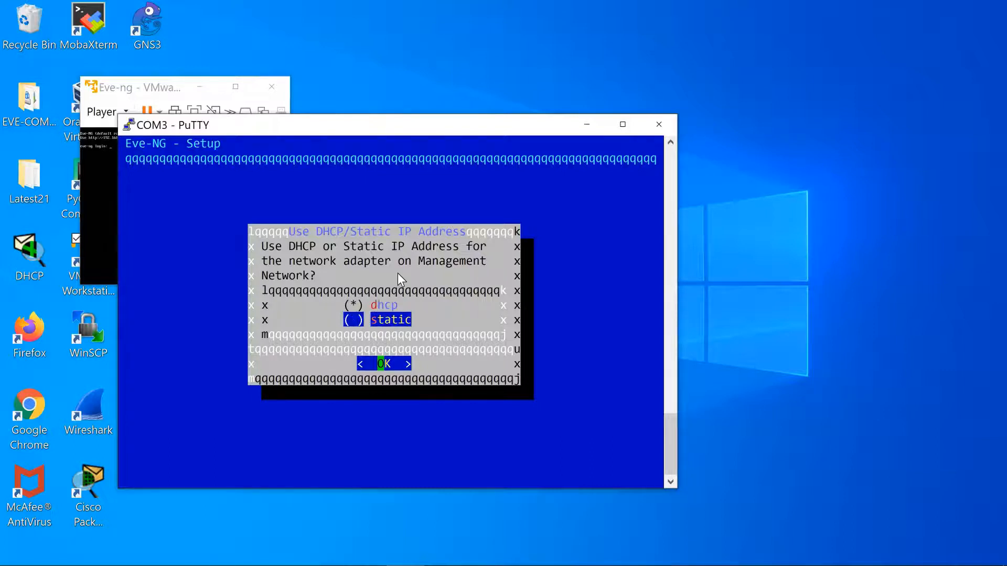
{"action": "key", "text": "space"}
{"action": "key", "text": "Return"}
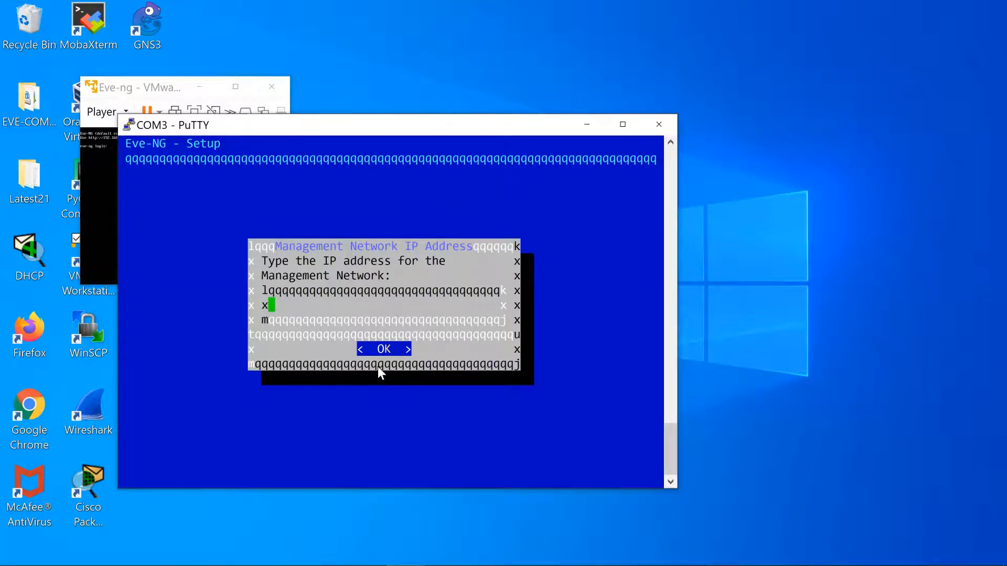
{"action": "type", "text": "192.168.1.100"}
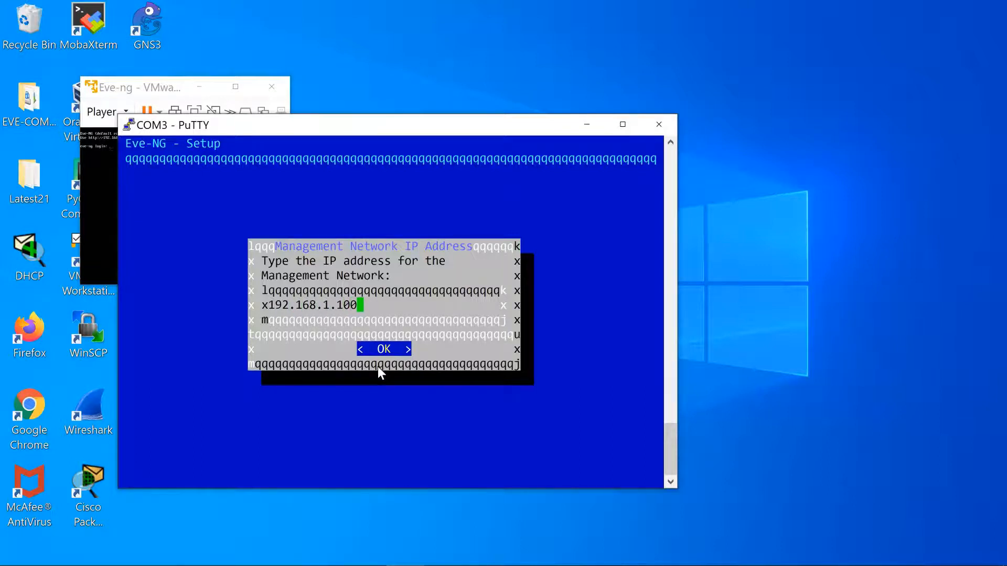
{"action": "key", "text": "Return"}
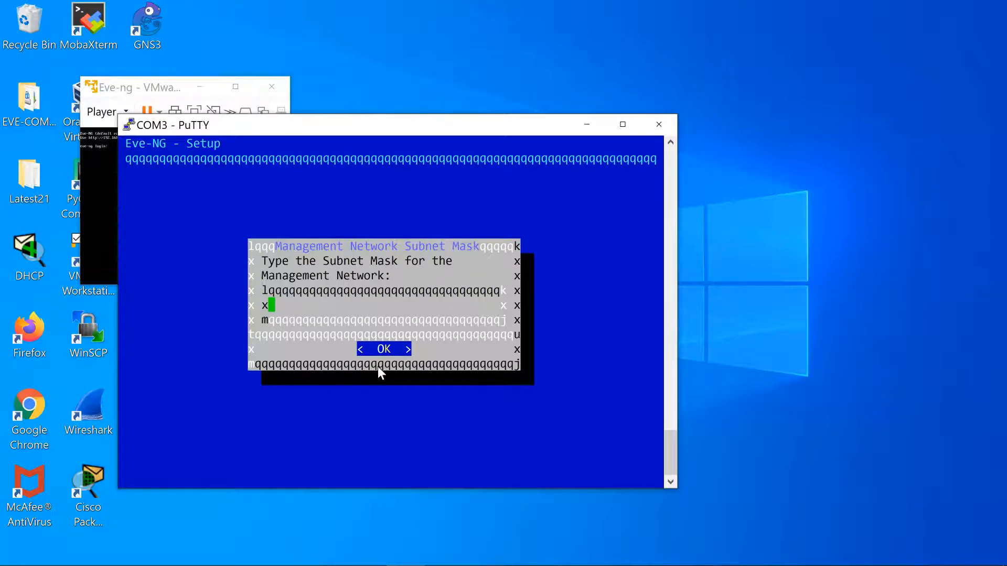
{"action": "type", "text": "255.255.255.0"}
{"action": "key", "text": "Return"}
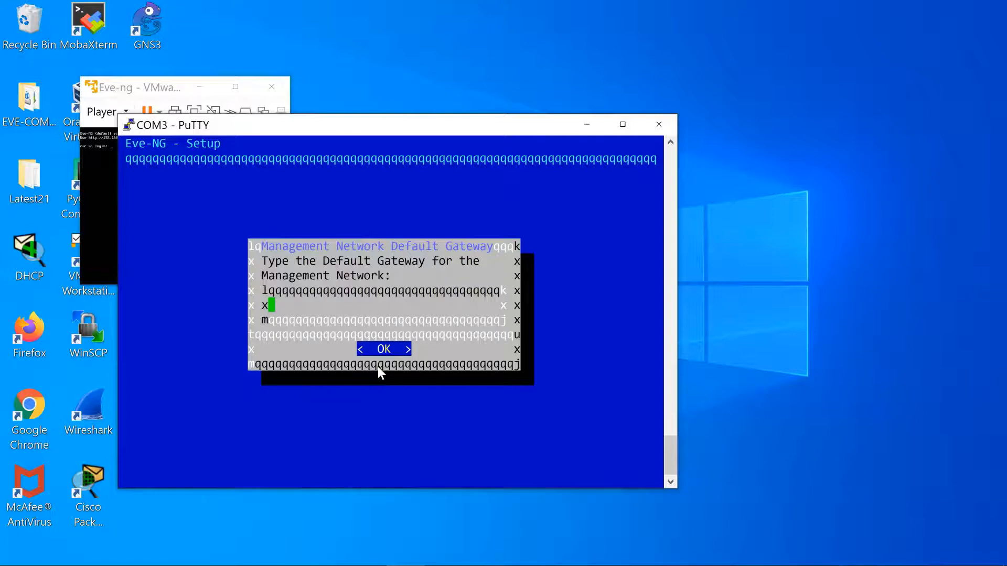
{"action": "type", "text": "192.168.1.1"}
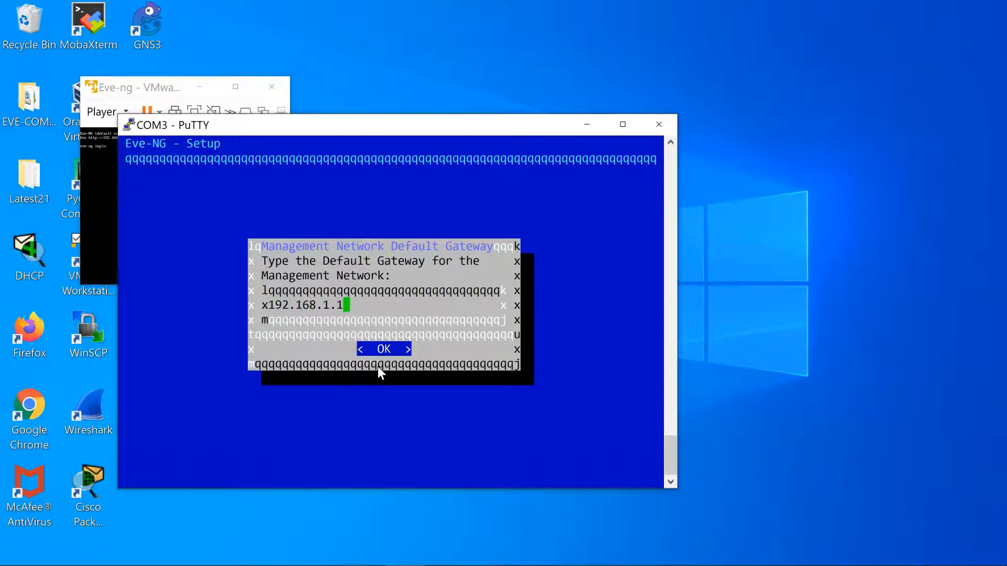
{"action": "key", "text": "Return"}
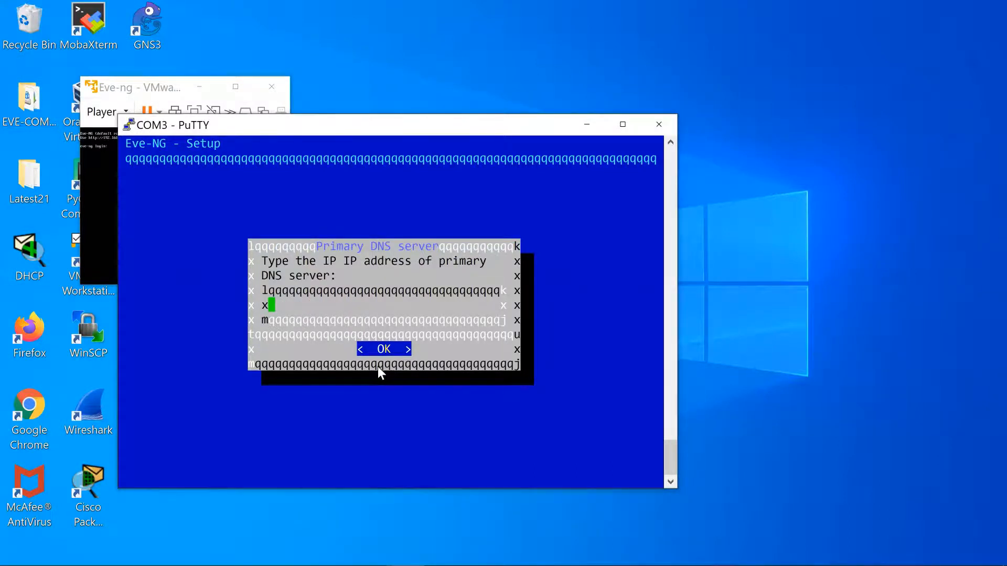
Set DNS servers 192.168.1.1 and 8.8.8.8, skip NTP, and keep a direct internet connection.
{"action": "type", "text": "192.168.1.1"}
{"action": "key", "text": "Return"}
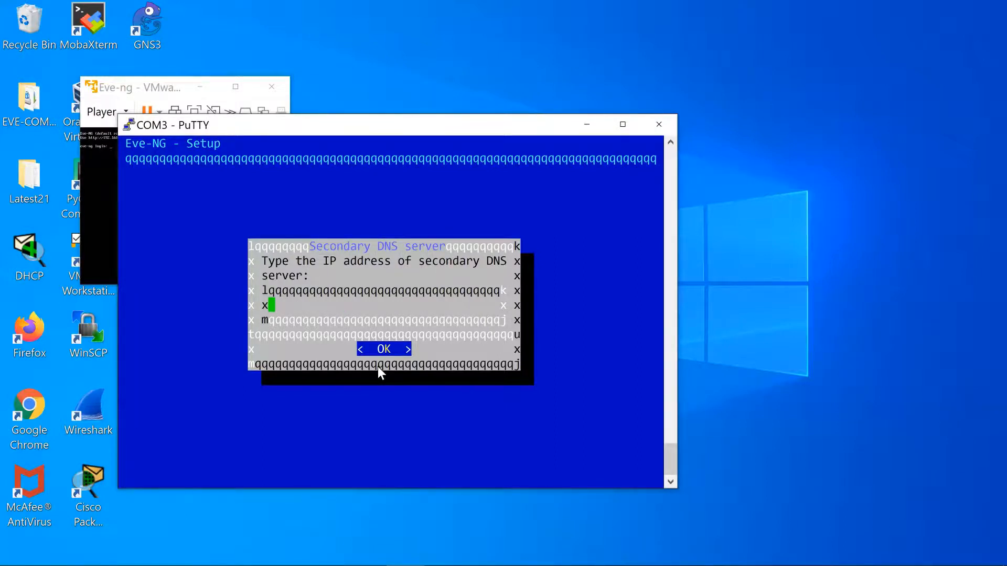
{"action": "type", "text": "8.8.8.8"}
{"action": "key", "text": "Return"}
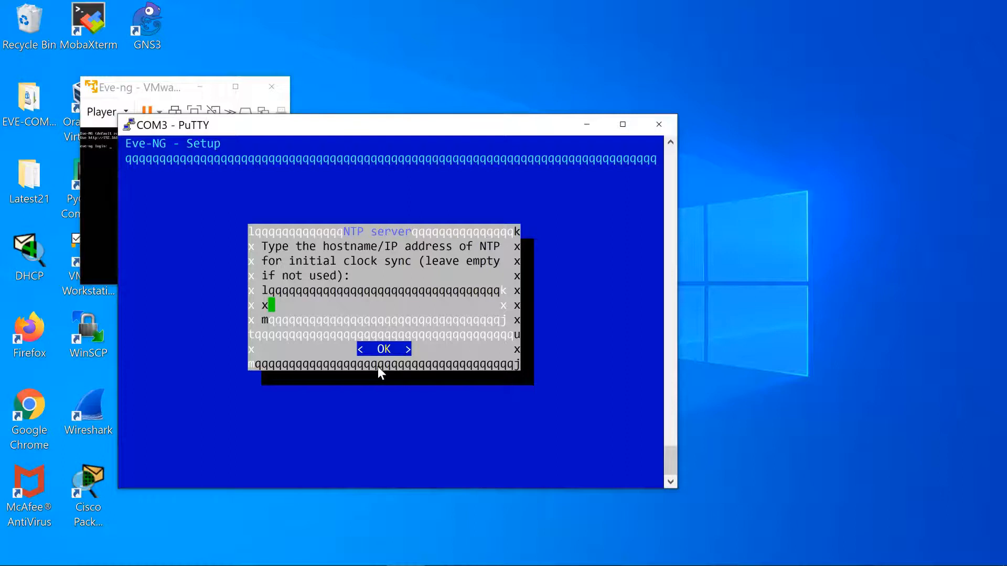
{"action": "key", "text": "Return"}
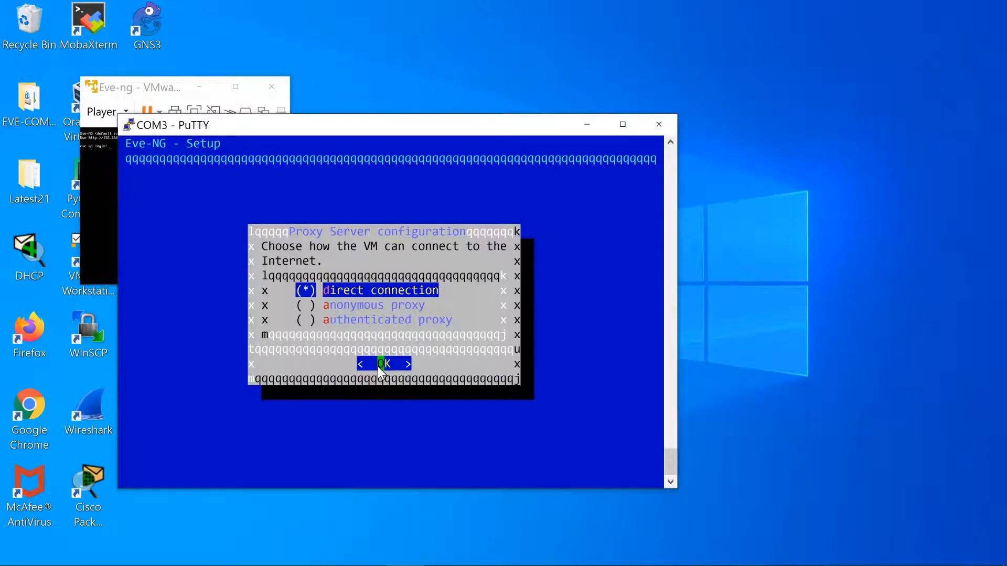
{"action": "key", "text": "Return"}
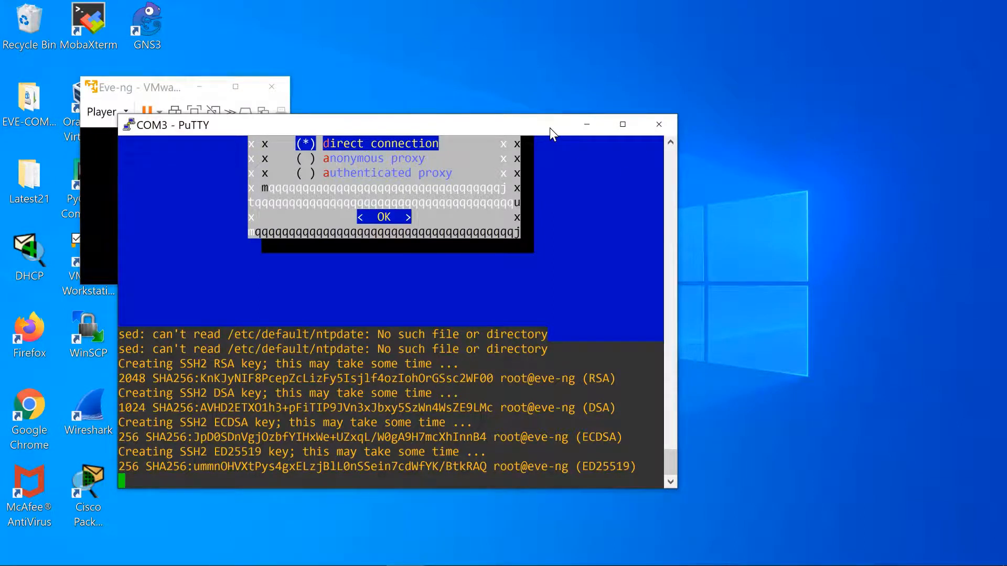
{"action": "left_click_drag", "start_coordinate": [593, 130], "coordinate": [747, 135]}
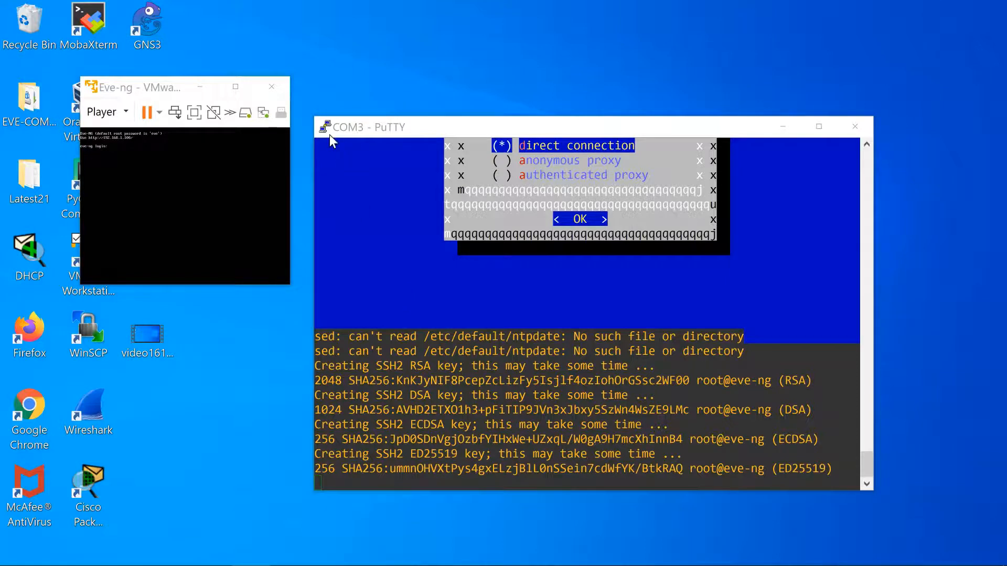
Start a new PuTTY session and connect over SSH to 192.168.1.100 with the Eve-ng session.
{"action": "left_click", "coordinate": [326, 127]}
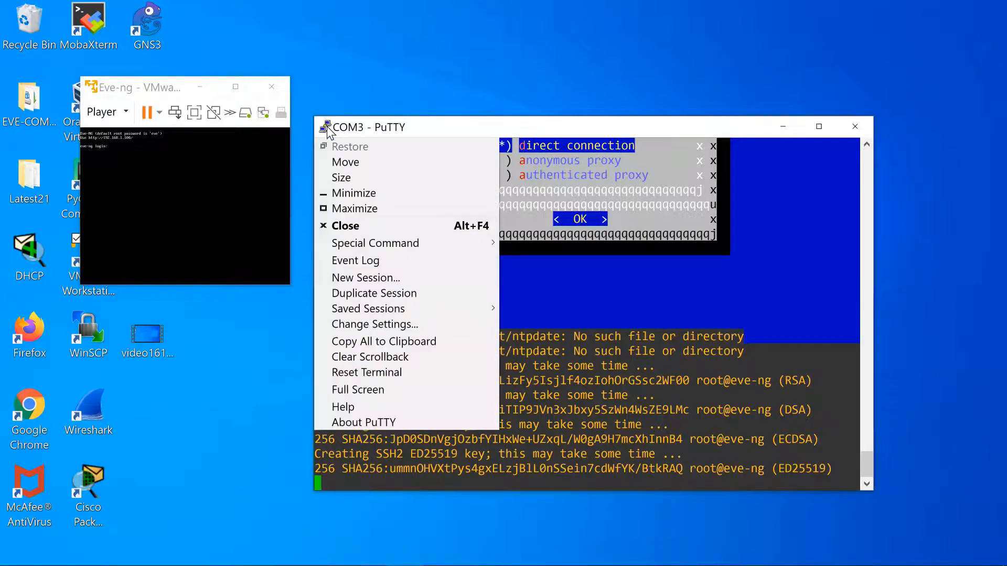
{"action": "left_click", "coordinate": [355, 275]}
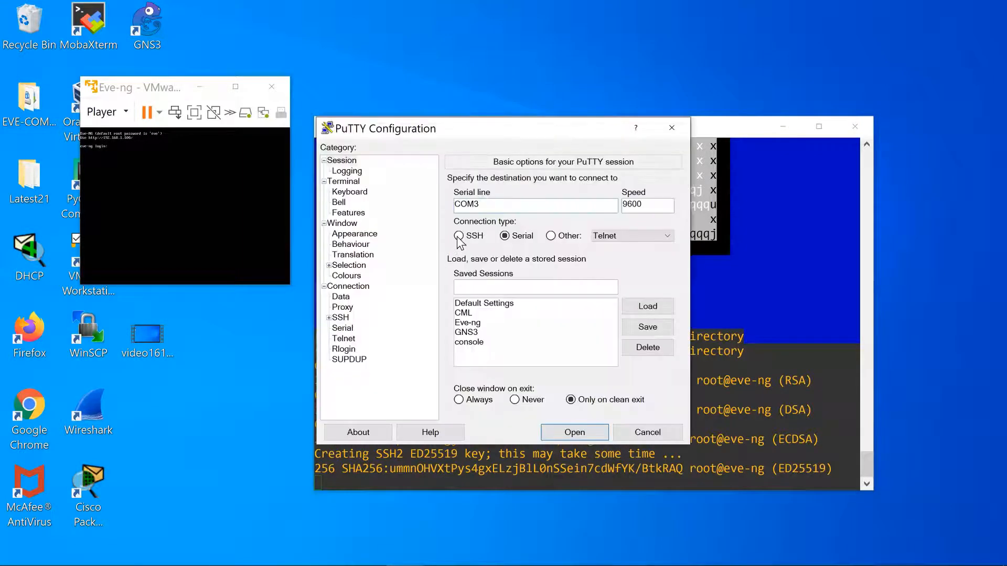
{"action": "left_click", "coordinate": [459, 236]}
{"action": "left_click", "coordinate": [478, 206]}
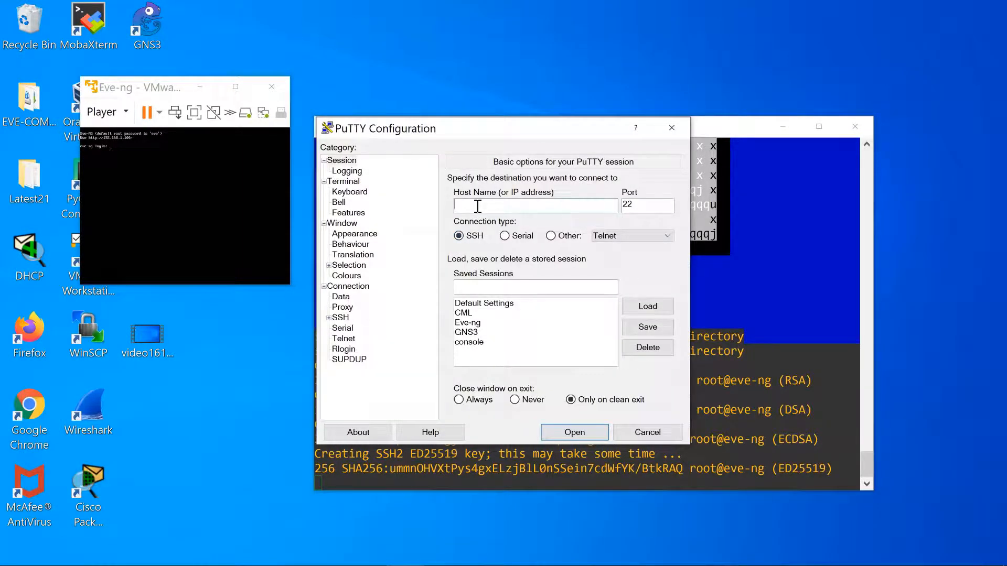
{"action": "type", "text": "192.168.1.100"}
{"action": "left_click", "coordinate": [471, 323]}
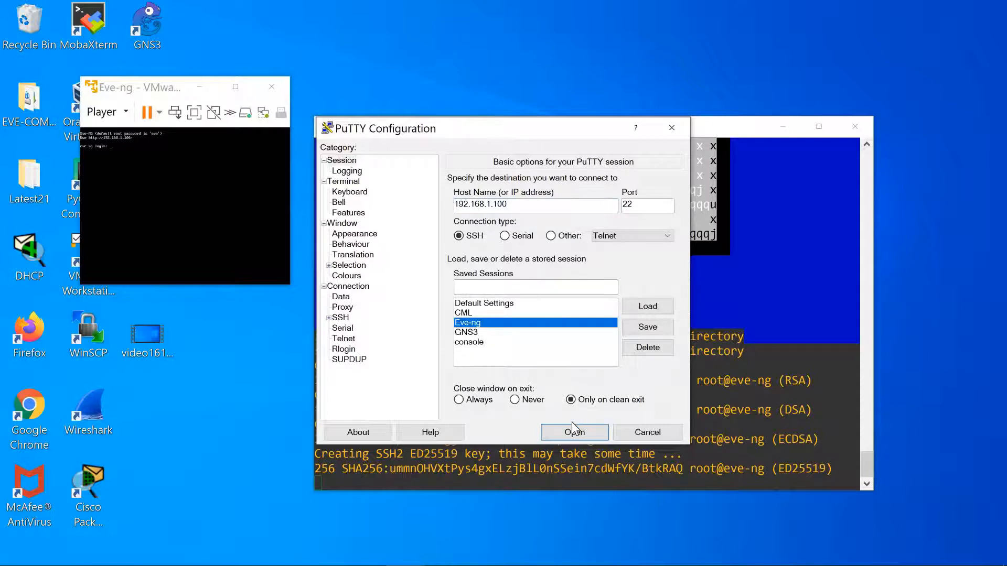
{"action": "left_click", "coordinate": [573, 432]}
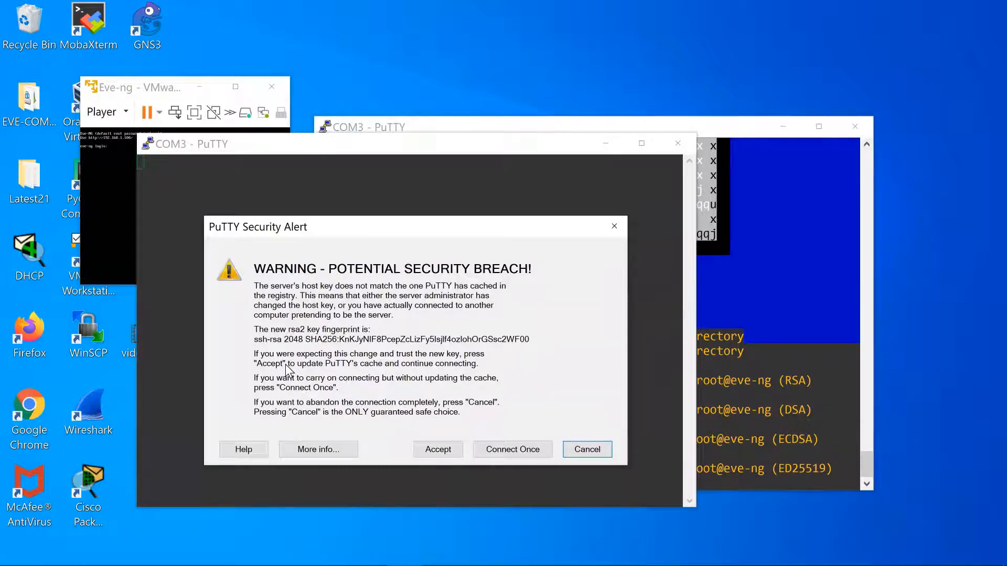
Trust the server's new host key and log in to EVE-NG as root with the password.
{"action": "left_click", "coordinate": [445, 451]}
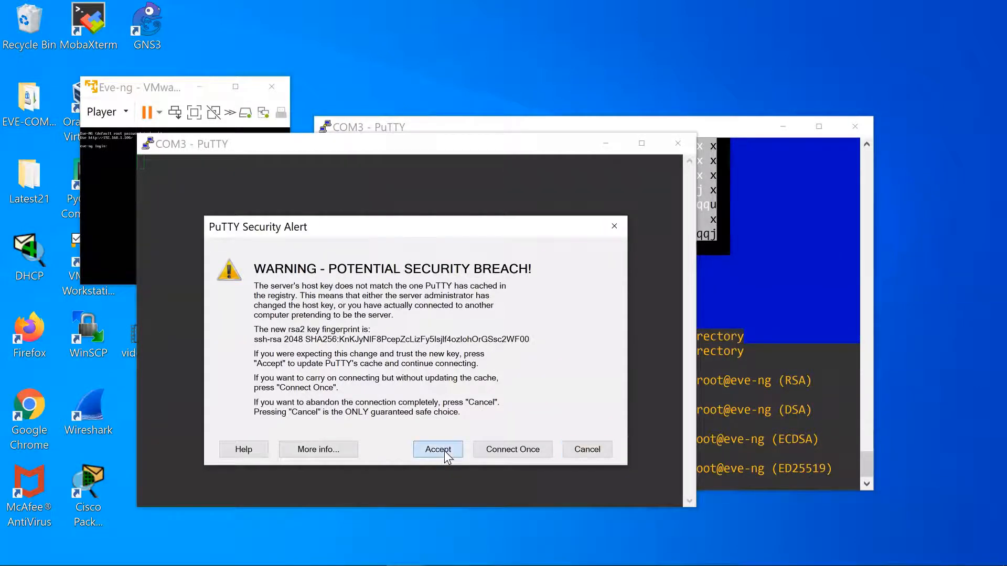
{"action": "type", "text": "root"}
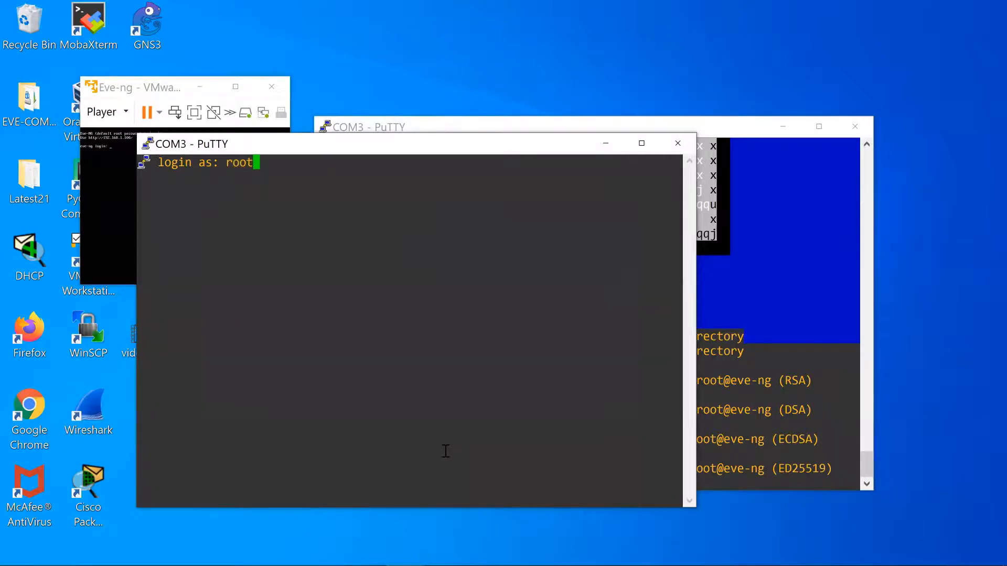
{"action": "key", "text": "Return"}
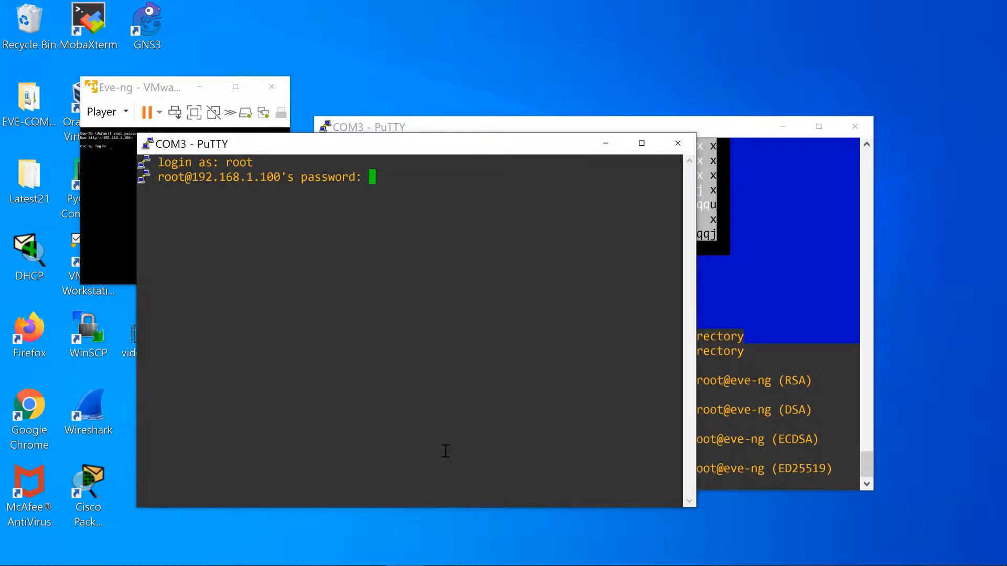
{"action": "key", "text": "Return"}
Clear the terminal and enter 'ifconfig | more' at the shell prompt.
{"action": "type", "text": "c"}
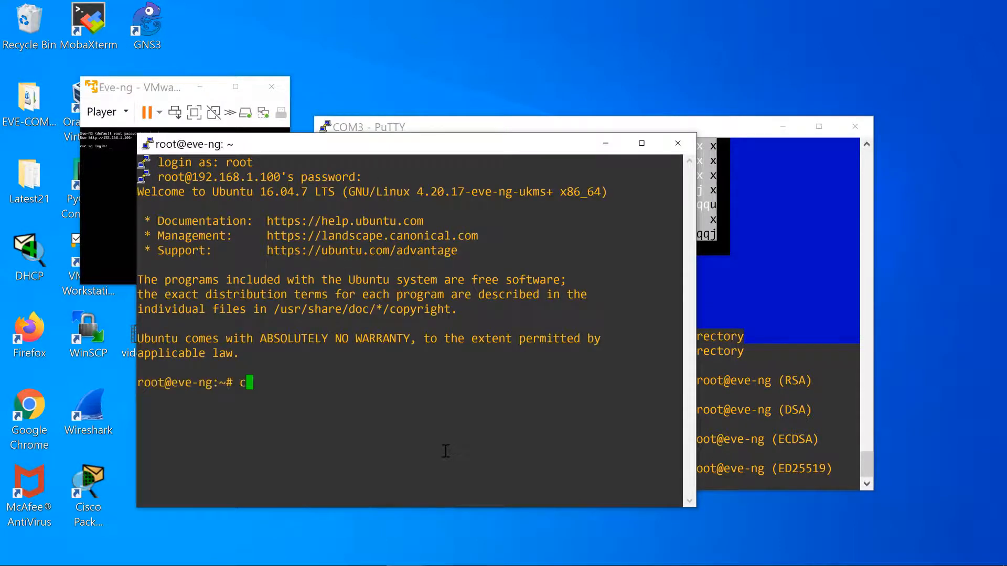
{"action": "type", "text": "lear"}
{"action": "key", "text": "Return"}
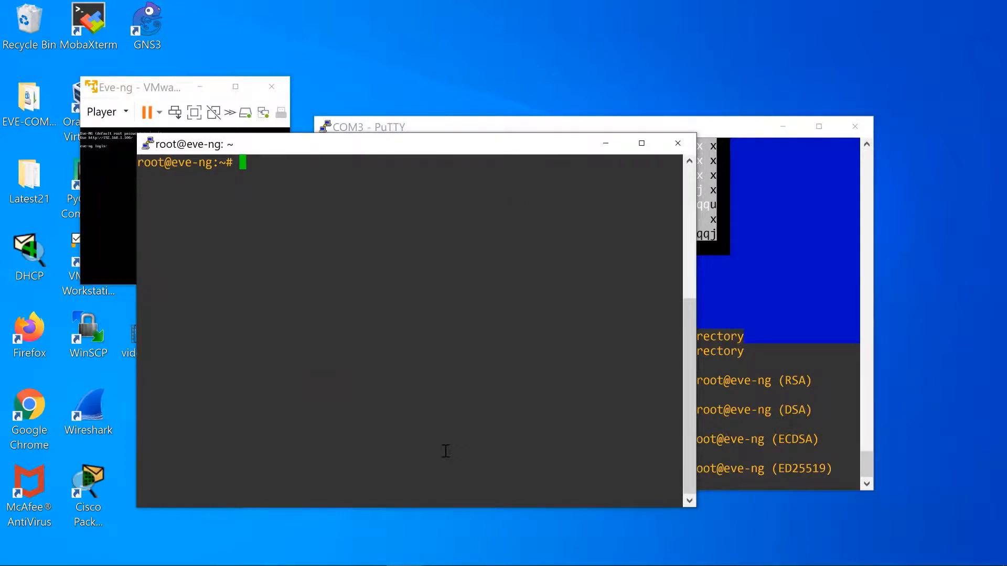
{"action": "type", "text": "ifconfig | more"}
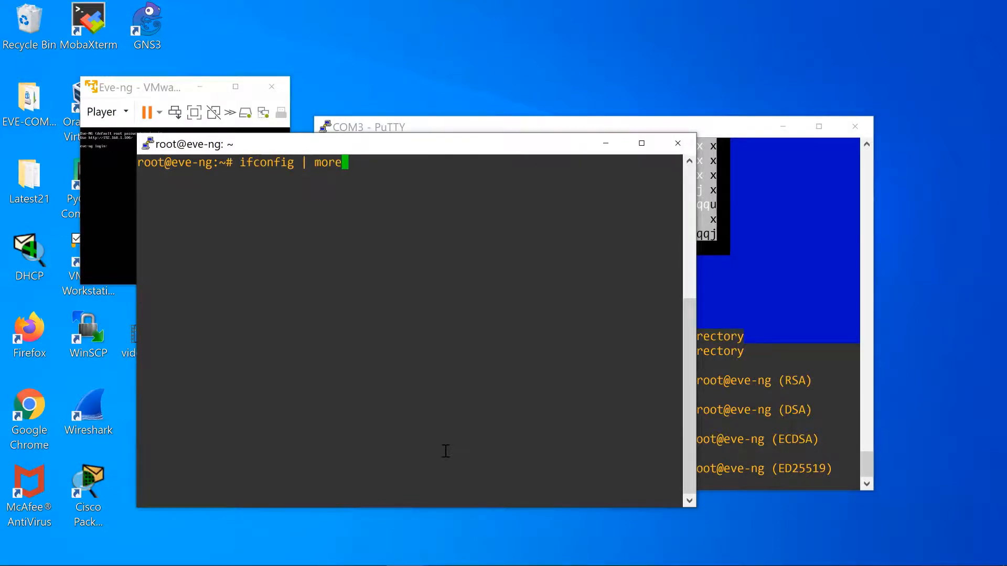
List the interfaces, confirm pnet0 holds 192.168.1.100, and quit the pager.
{"action": "key", "text": "Return"}
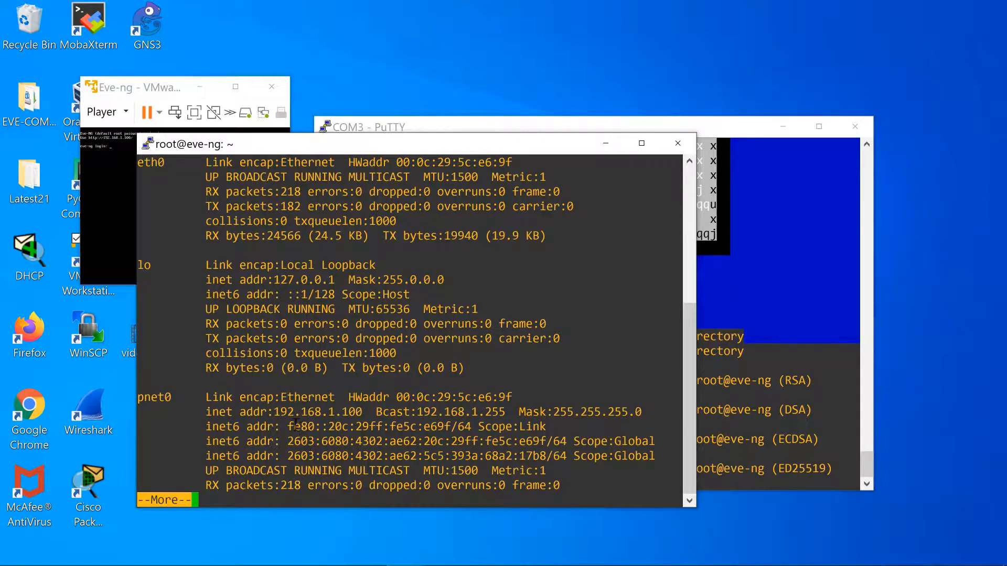
{"action": "left_click_drag", "start_coordinate": [275, 412], "coordinate": [361, 414]}
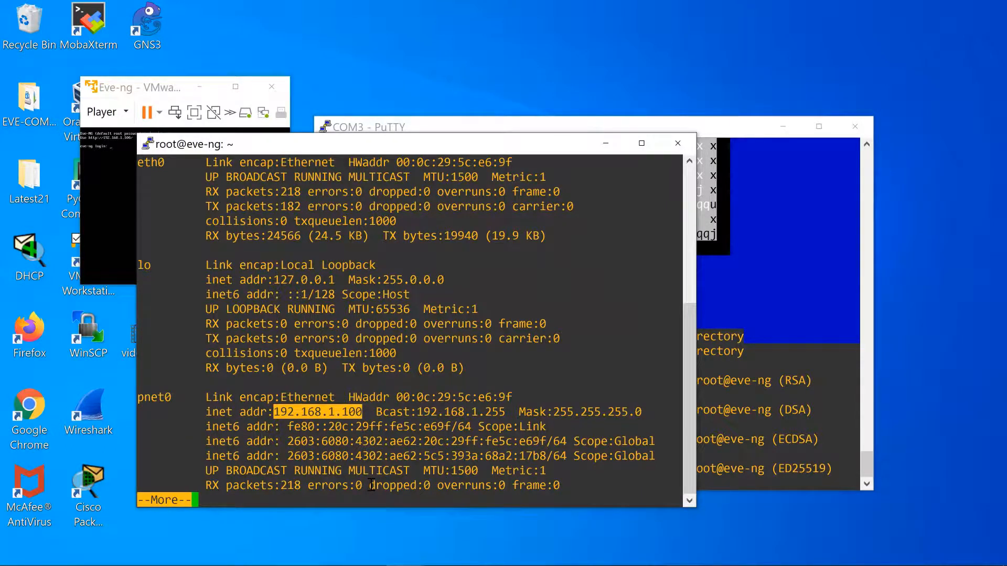
{"action": "key", "text": "q"}
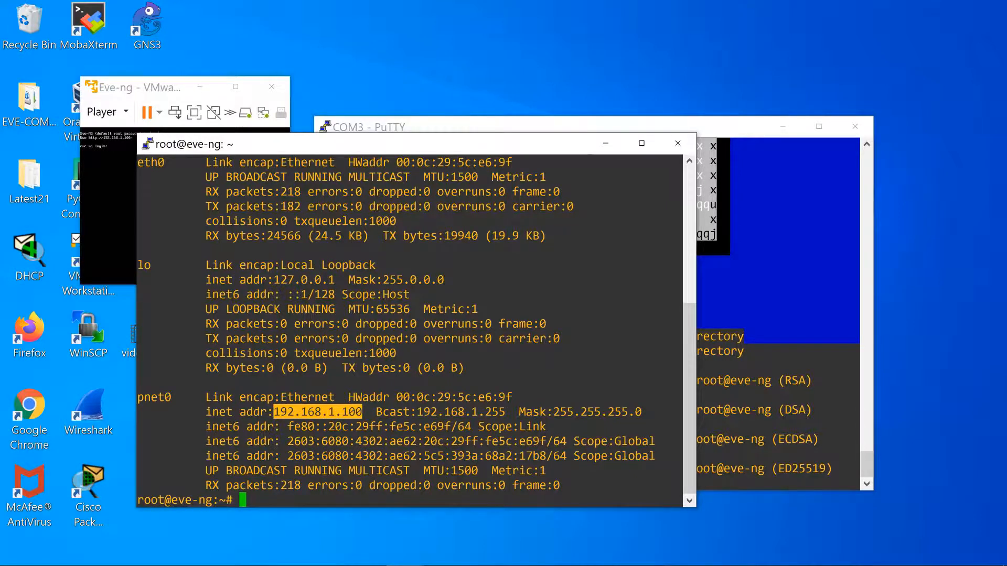
{"action": "left_click", "coordinate": [252, 565]}
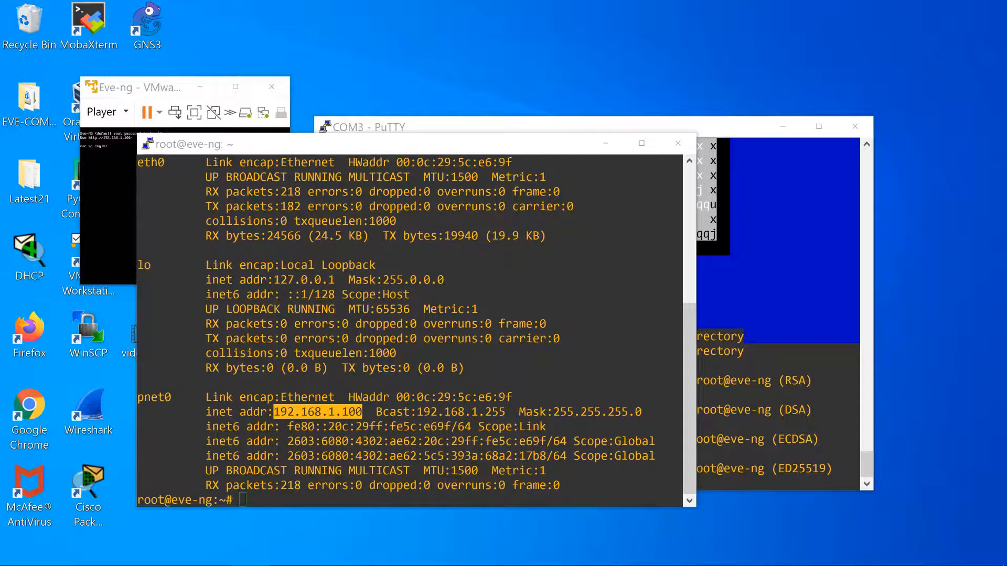
{"action": "mouse_move", "coordinate": [662, 565]}
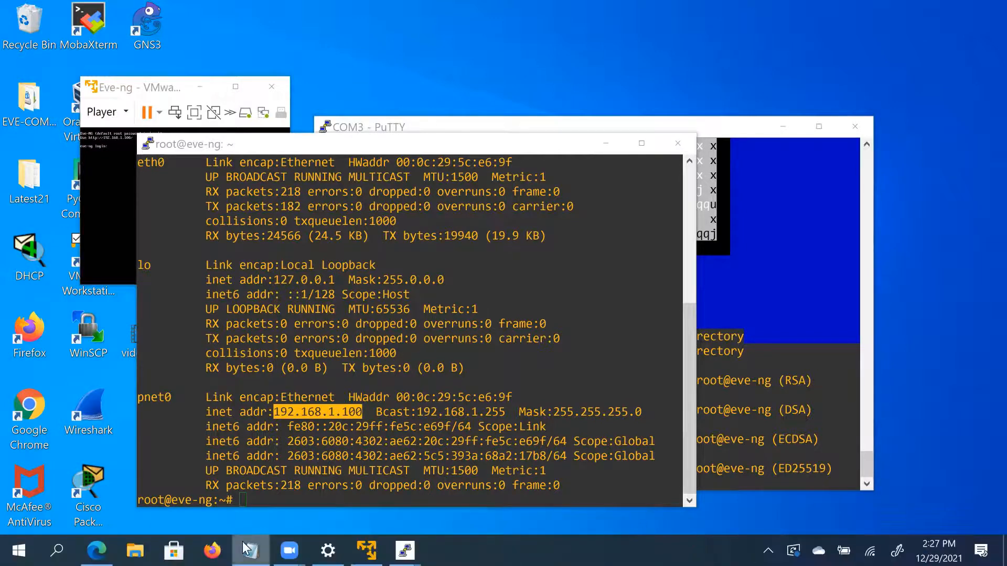
Load the EVE-NG login page at 192.168.1.100 in a new browser tab.
{"action": "left_click", "coordinate": [99, 545]}
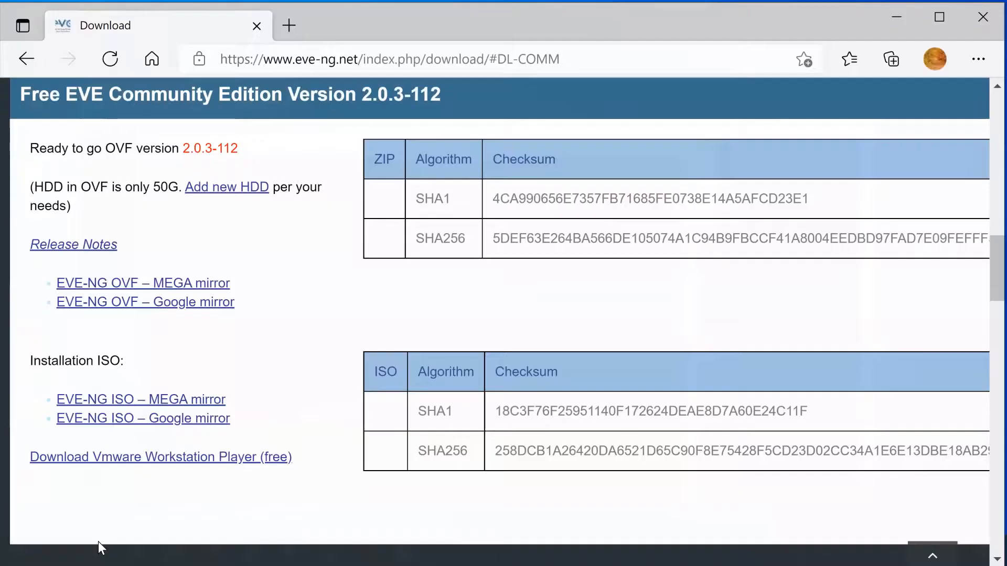
{"action": "left_click", "coordinate": [289, 25]}
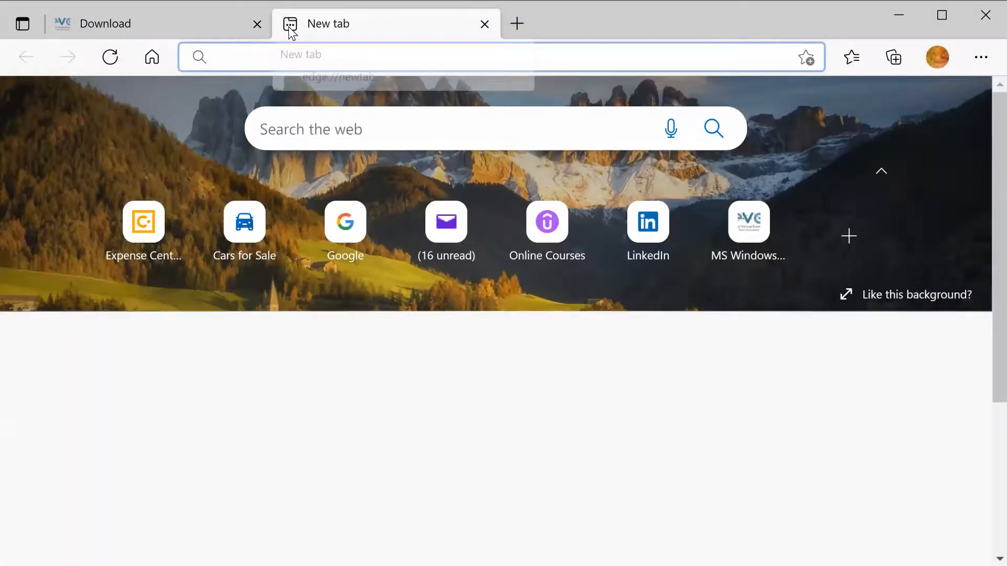
{"action": "type", "text": "192.168"}
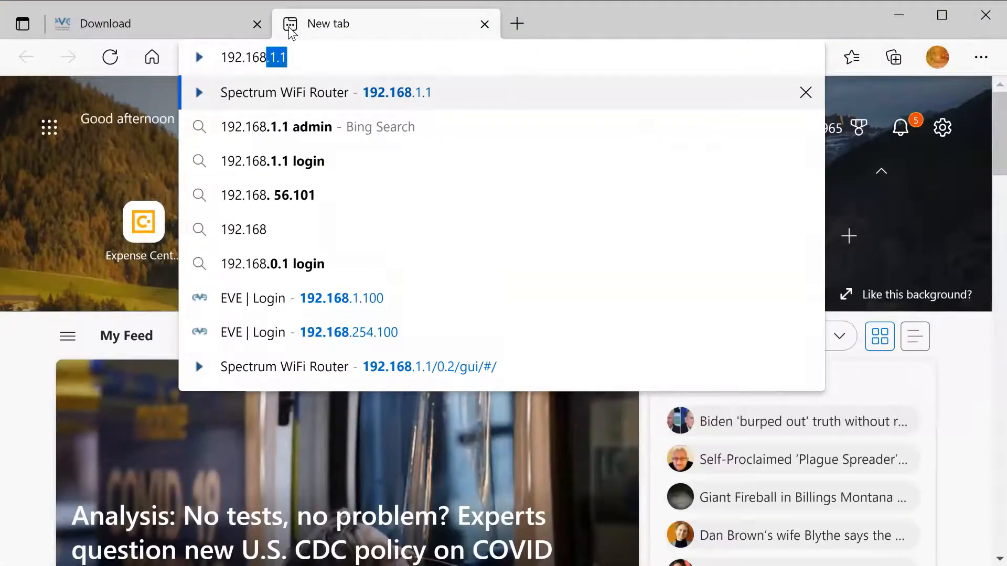
{"action": "type", "text": ".1.10"}
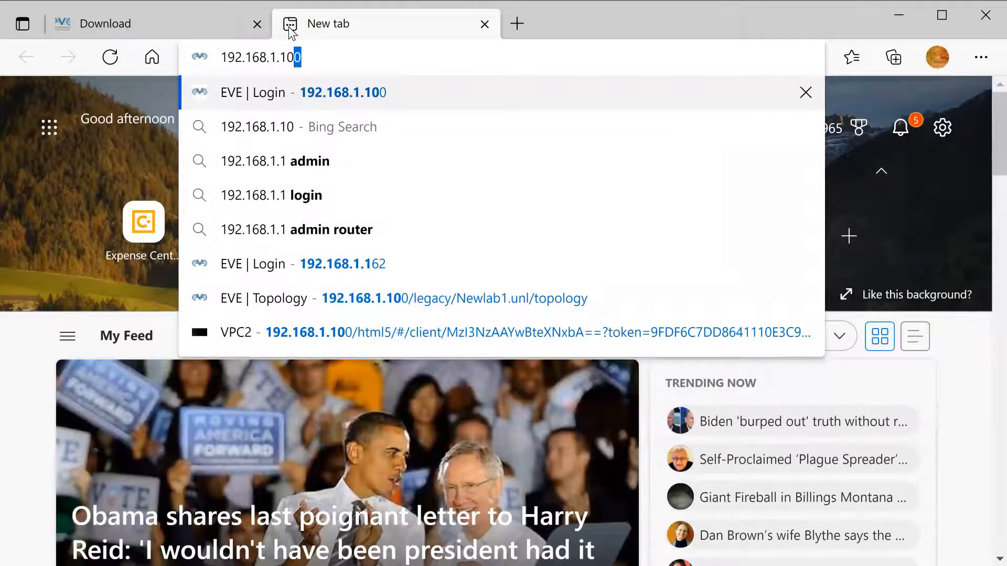
{"action": "key", "text": "Return"}
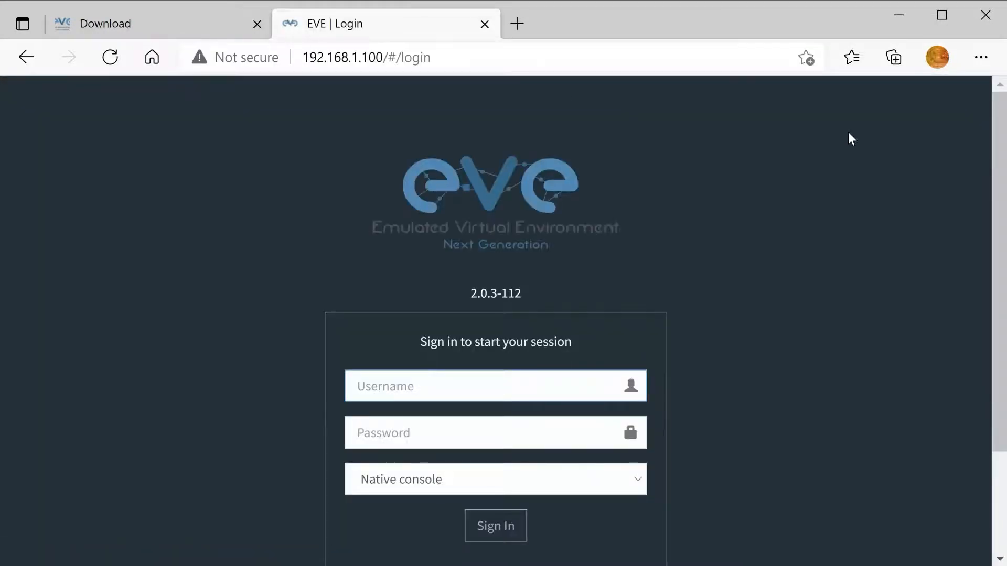
{"action": "scroll", "coordinate": [983, 293], "scroll_direction": "down", "scroll_amount": 2}
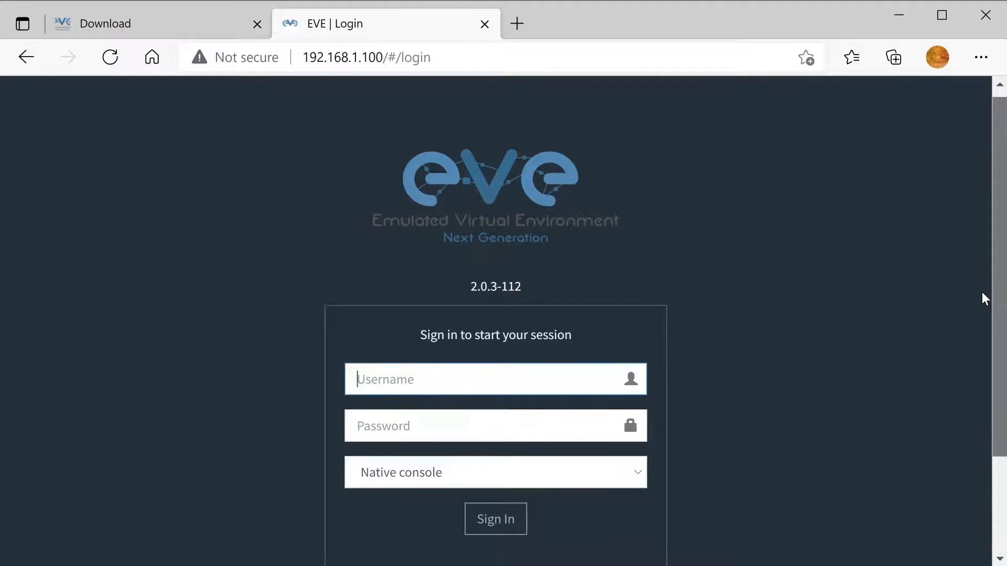
{"action": "scroll", "coordinate": [981, 298], "scroll_direction": "down", "scroll_amount": 3}
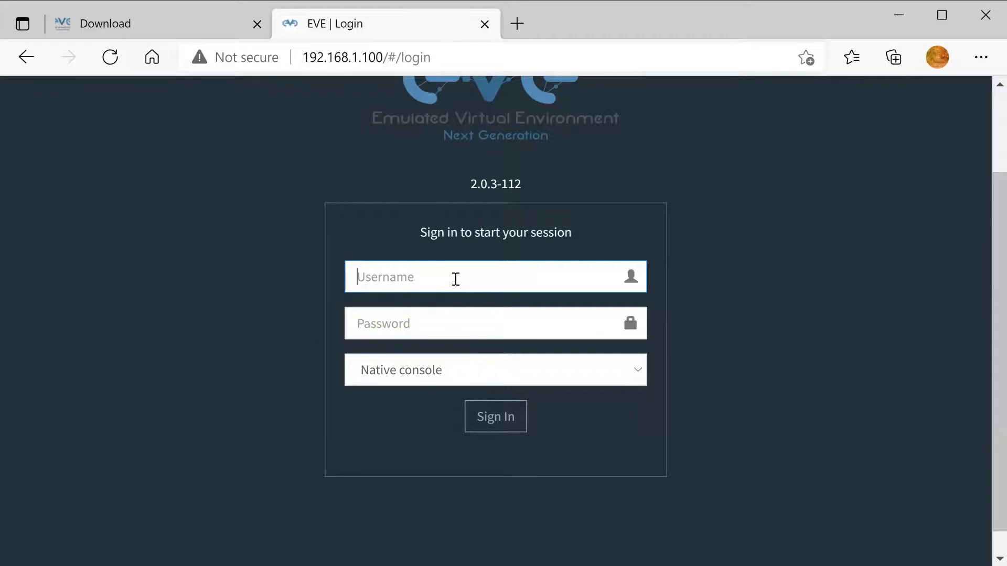
Sign in as admin with the account password using the Html5 console.
{"action": "type", "text": "admin"}
{"action": "left_click", "coordinate": [462, 319]}
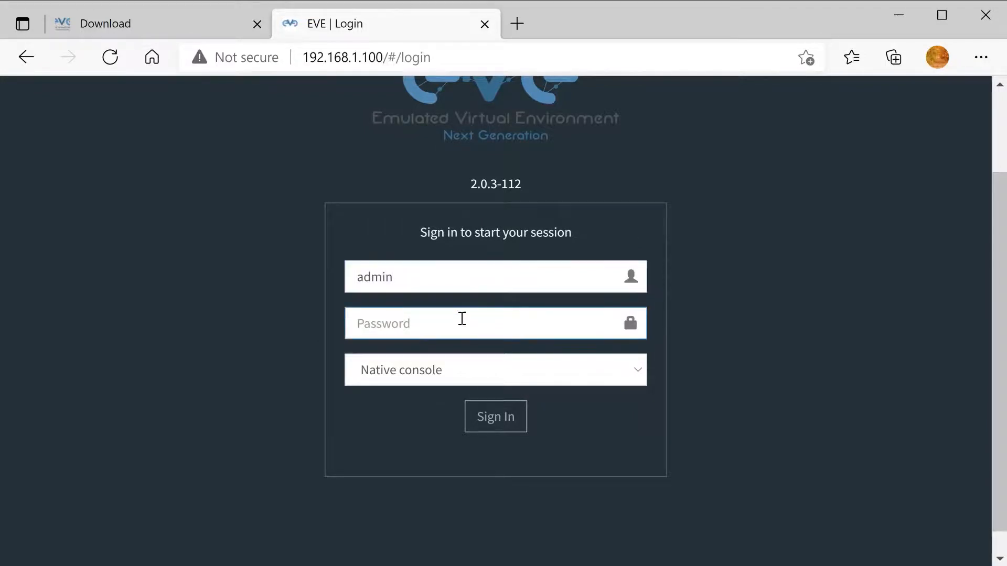
{"action": "type", "text": "eve"}
{"action": "left_click", "coordinate": [639, 370]}
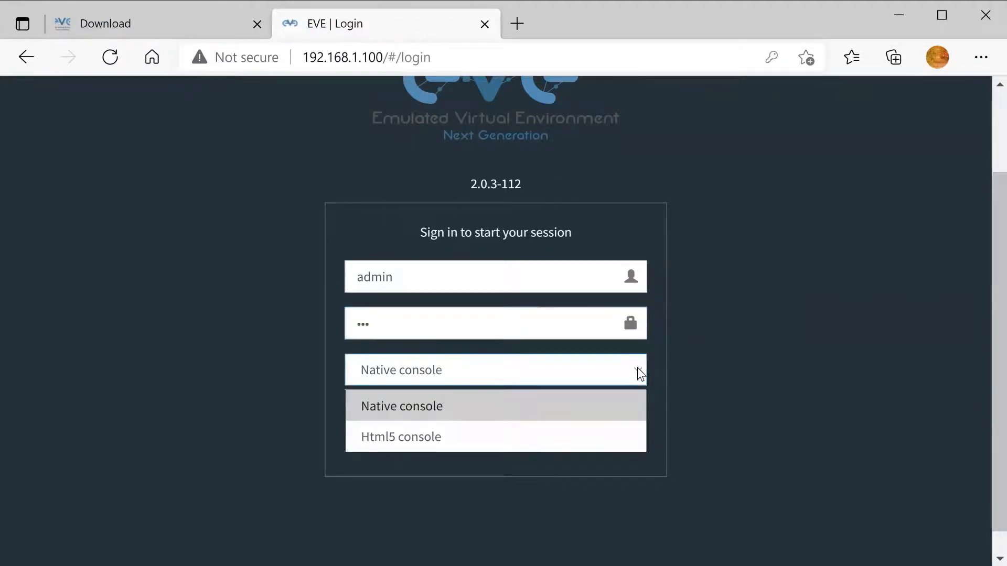
{"action": "left_click", "coordinate": [517, 438]}
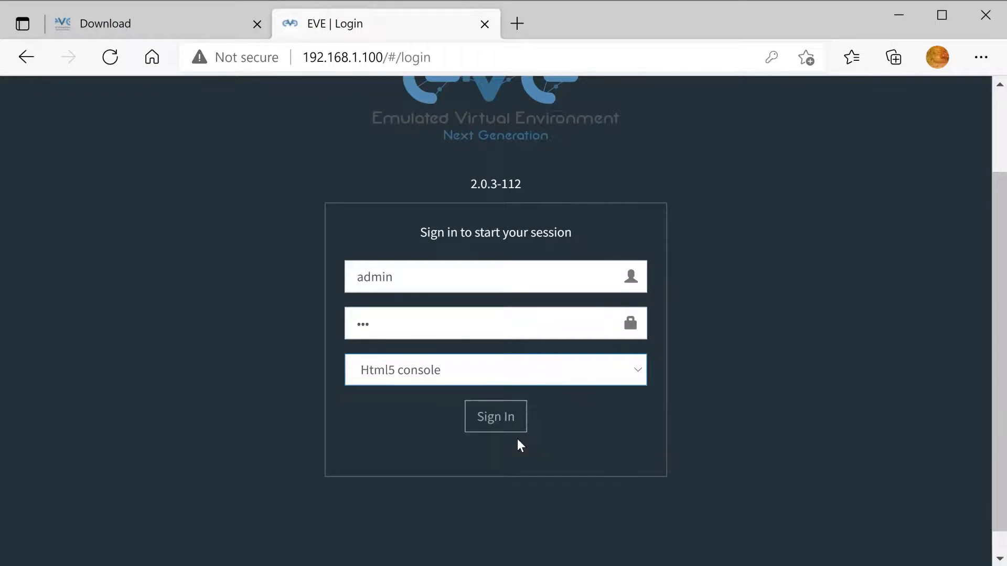
{"action": "left_click", "coordinate": [498, 423]}
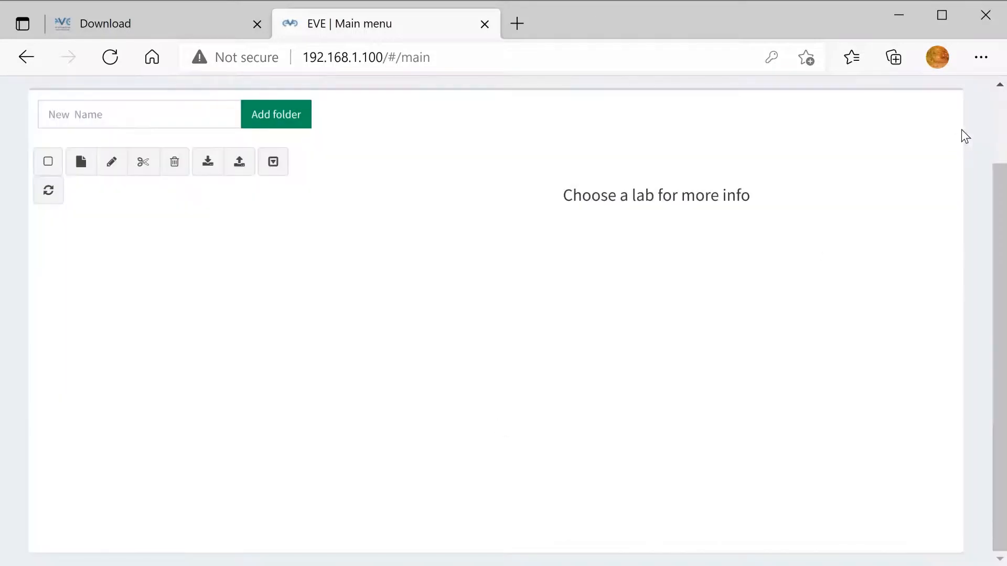
{"action": "scroll", "coordinate": [986, 112], "scroll_direction": "up", "scroll_amount": 2}
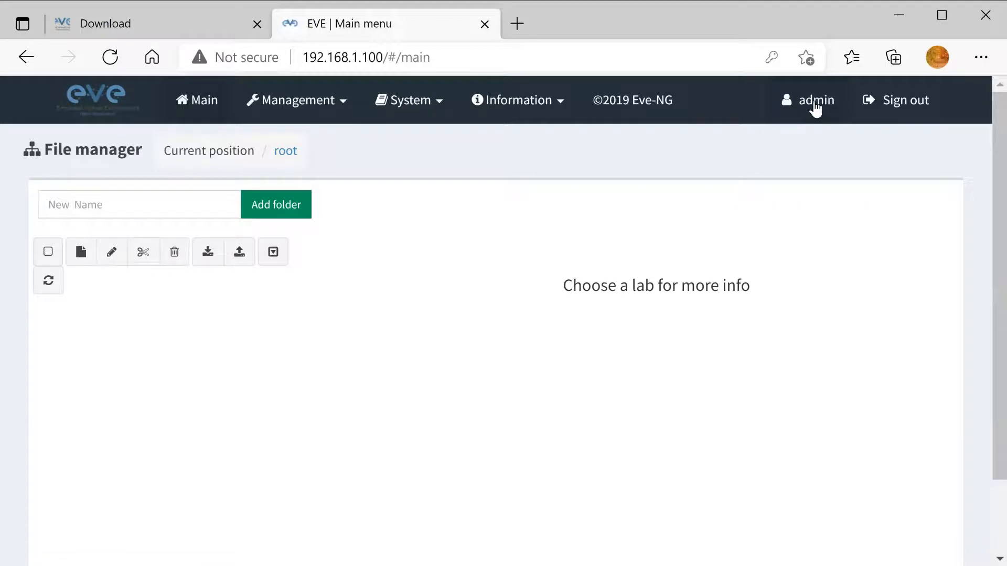
{"action": "left_click", "coordinate": [815, 103]}
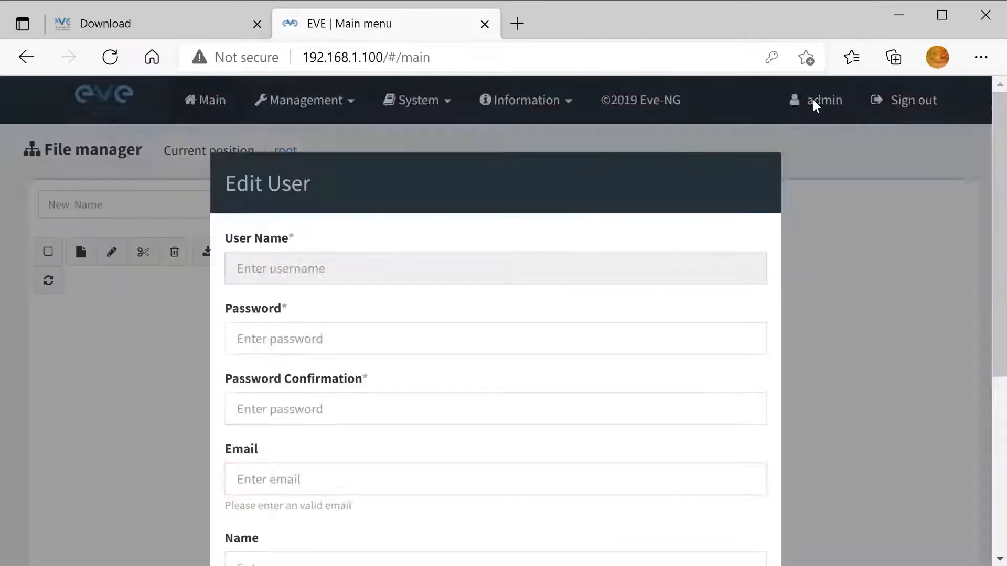
{"action": "left_click", "coordinate": [335, 323]}
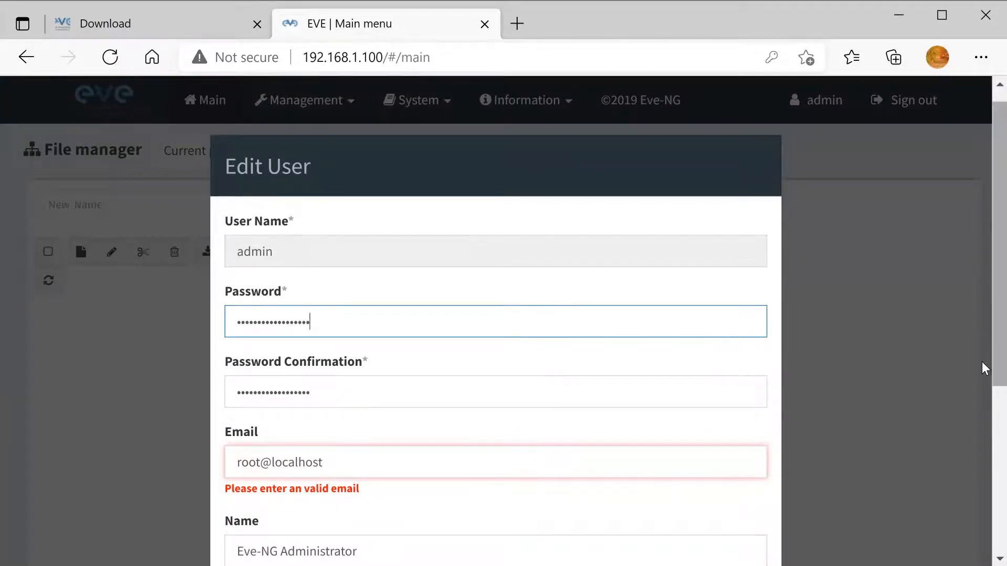
{"action": "left_click_drag", "start_coordinate": [996, 363], "coordinate": [996, 462]}
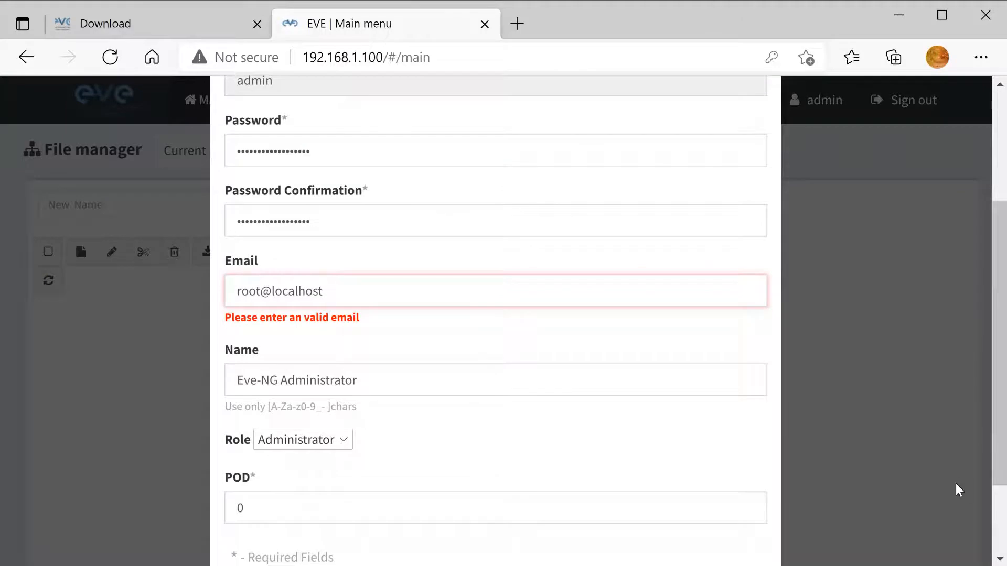
{"action": "scroll", "coordinate": [984, 543], "scroll_direction": "down", "scroll_amount": 3}
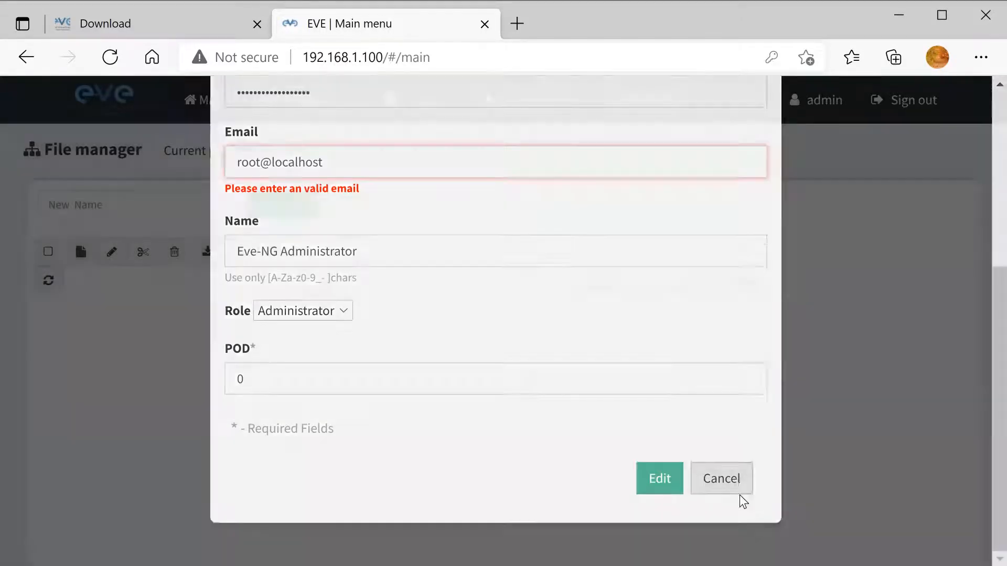
{"action": "left_click", "coordinate": [742, 499]}
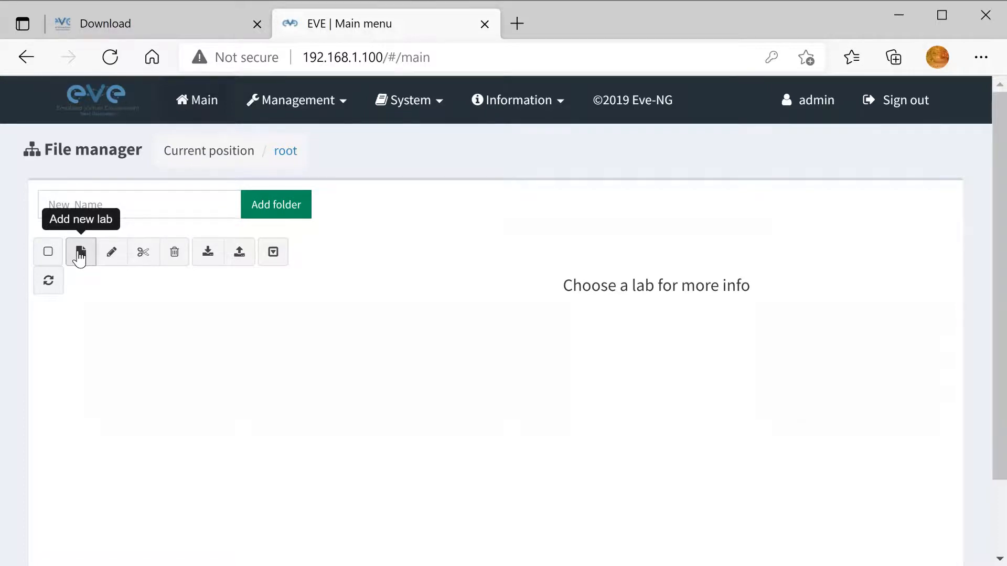
Start a new lab and enter Newlab1 as its name.
{"action": "left_click", "coordinate": [74, 257]}
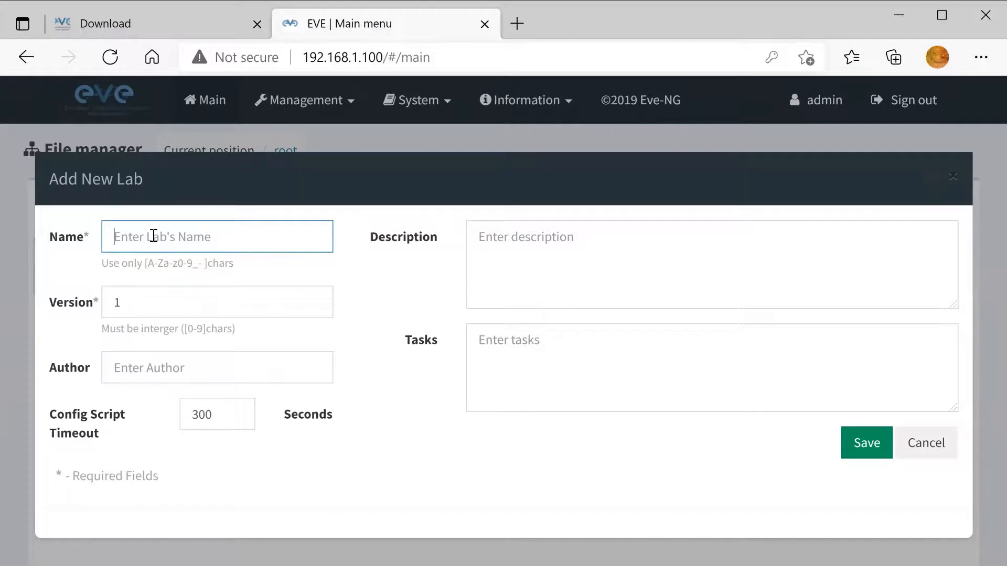
{"action": "type", "text": "Newl"}
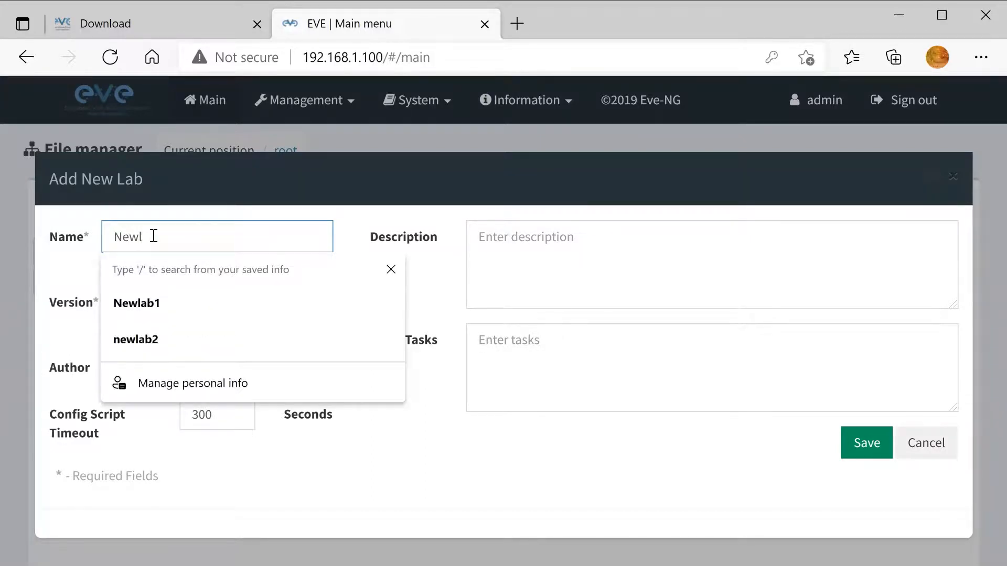
{"action": "type", "text": "ab1"}
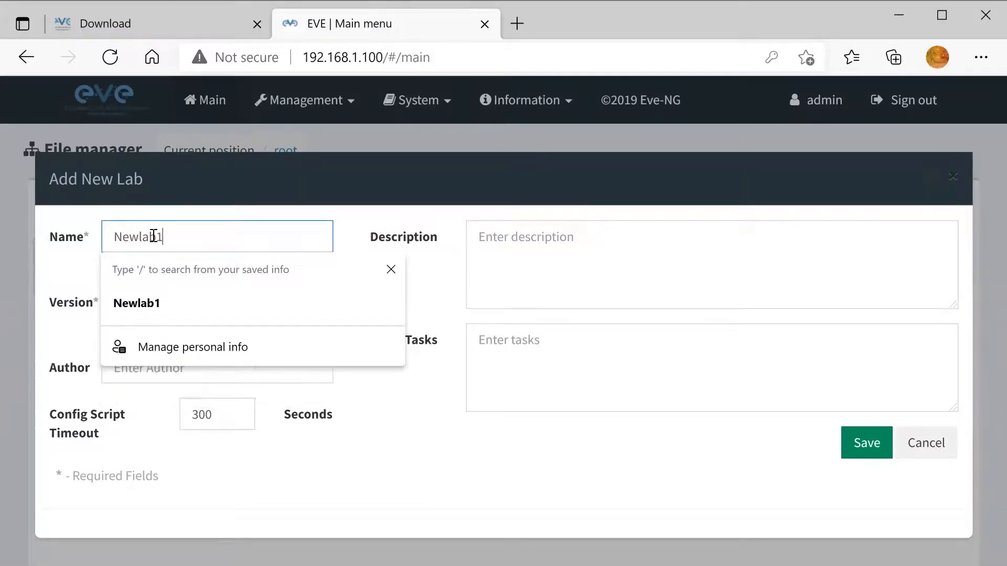
Save Newlab1 and add two Virtual PC (VPCS) nodes, VPC1 and VPC2, to its canvas.
{"action": "left_click", "coordinate": [860, 453]}
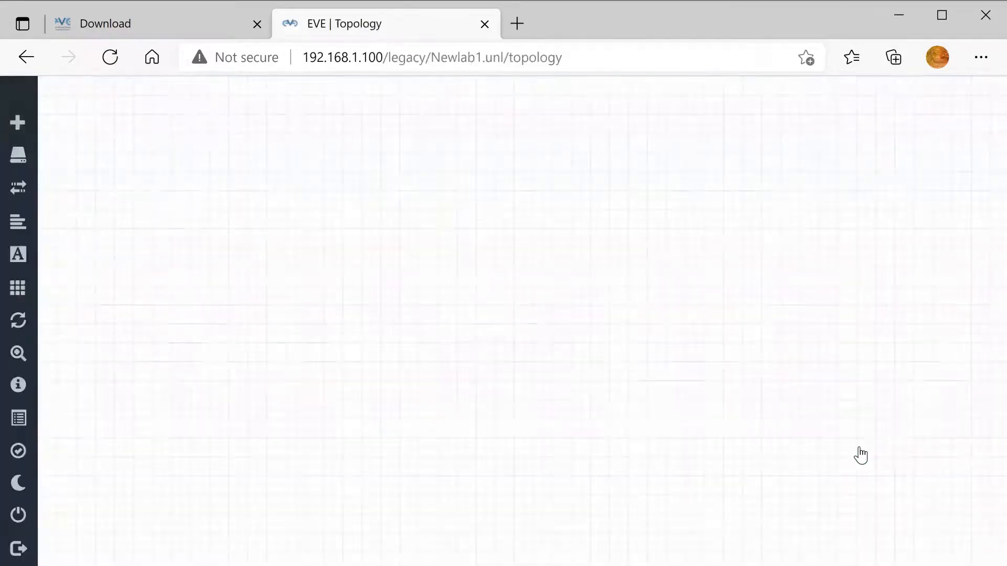
{"action": "right_click", "coordinate": [426, 244]}
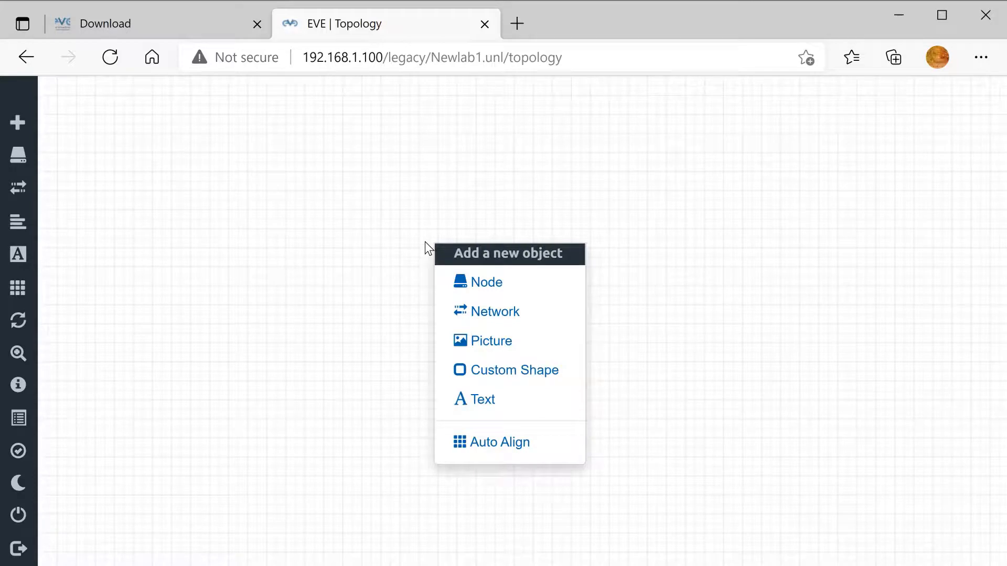
{"action": "left_click", "coordinate": [483, 284]}
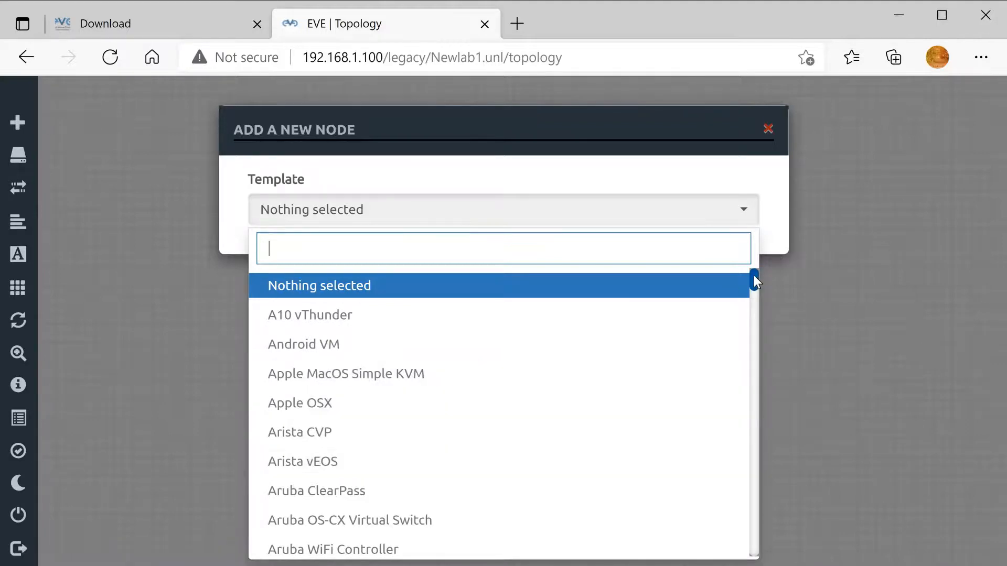
{"action": "left_click_drag", "start_coordinate": [754, 276], "coordinate": [748, 539]}
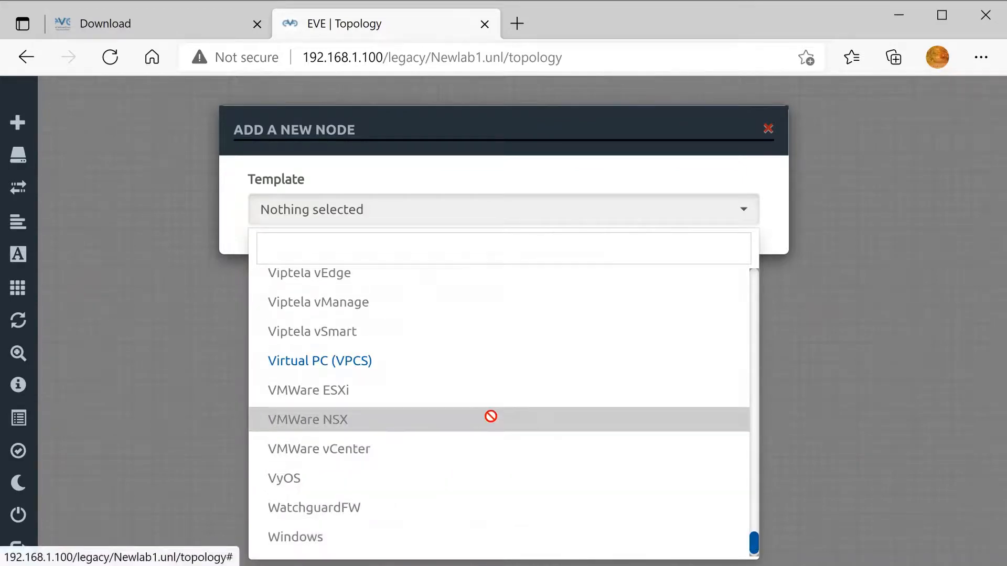
{"action": "left_click", "coordinate": [429, 372]}
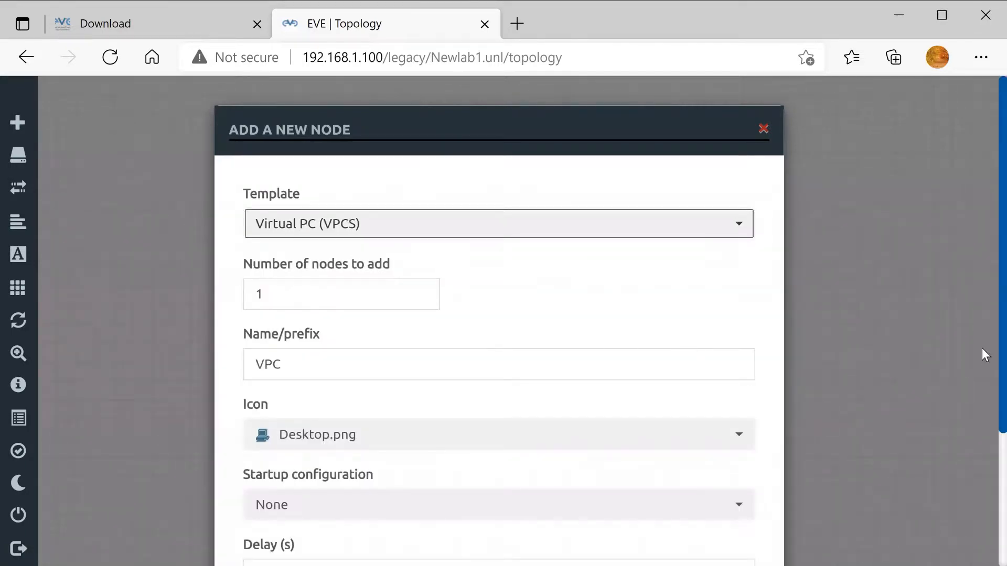
{"action": "scroll", "coordinate": [981, 397], "scroll_direction": "down", "scroll_amount": 3}
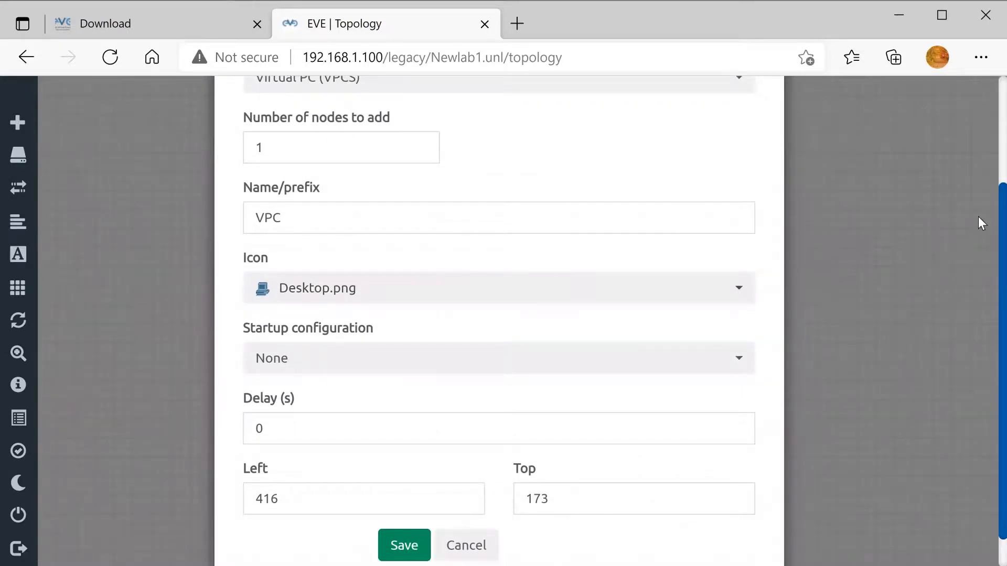
{"action": "scroll", "coordinate": [982, 139], "scroll_direction": "up", "scroll_amount": 3}
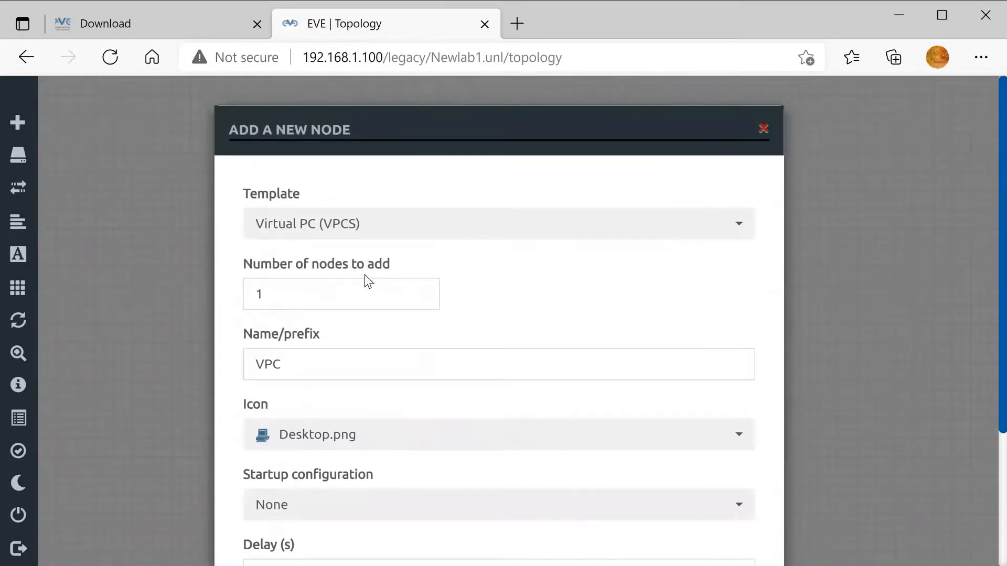
{"action": "double_click", "coordinate": [327, 289]}
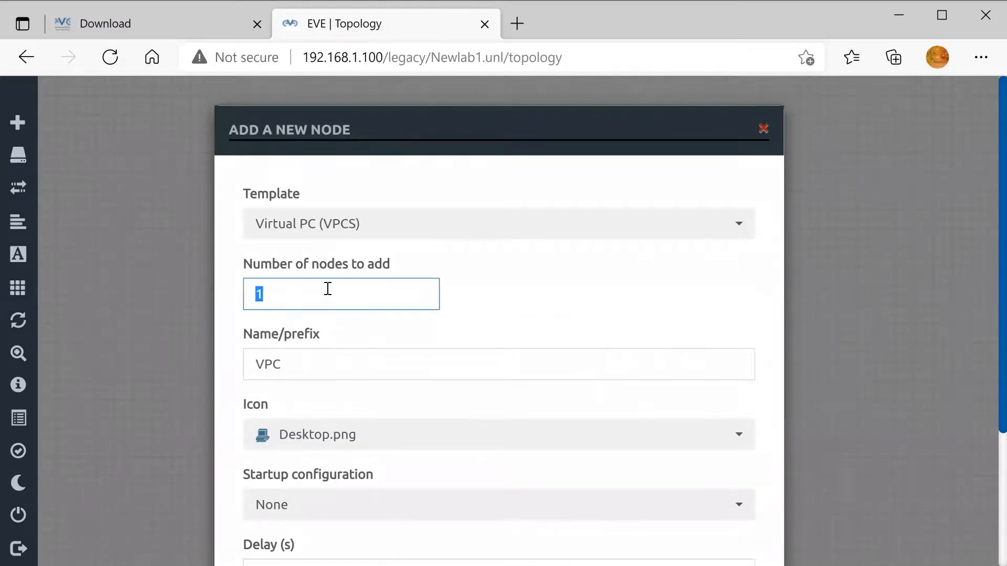
{"action": "type", "text": "2"}
{"action": "left_click", "coordinate": [983, 397]}
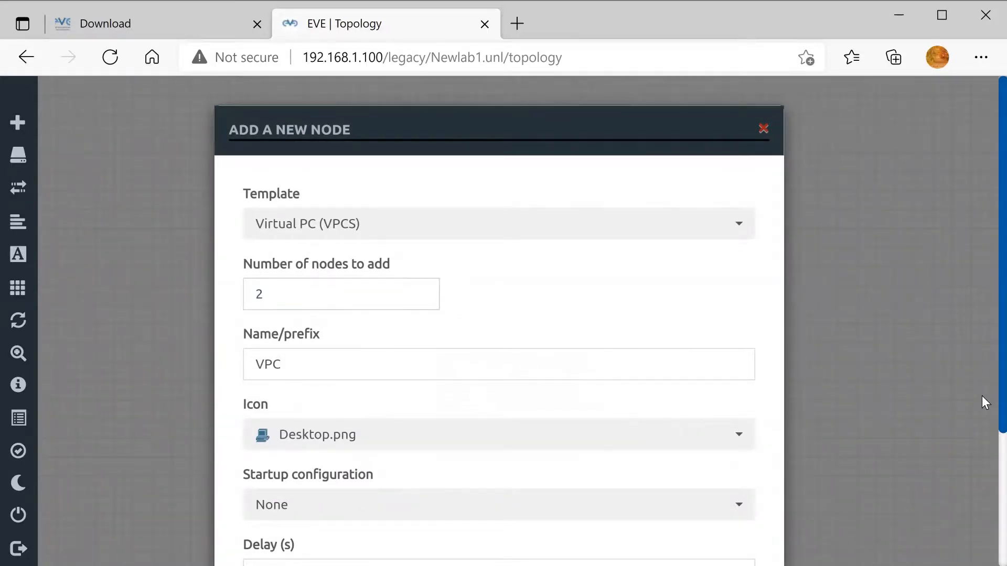
{"action": "scroll", "coordinate": [983, 397], "scroll_direction": "down", "scroll_amount": 4}
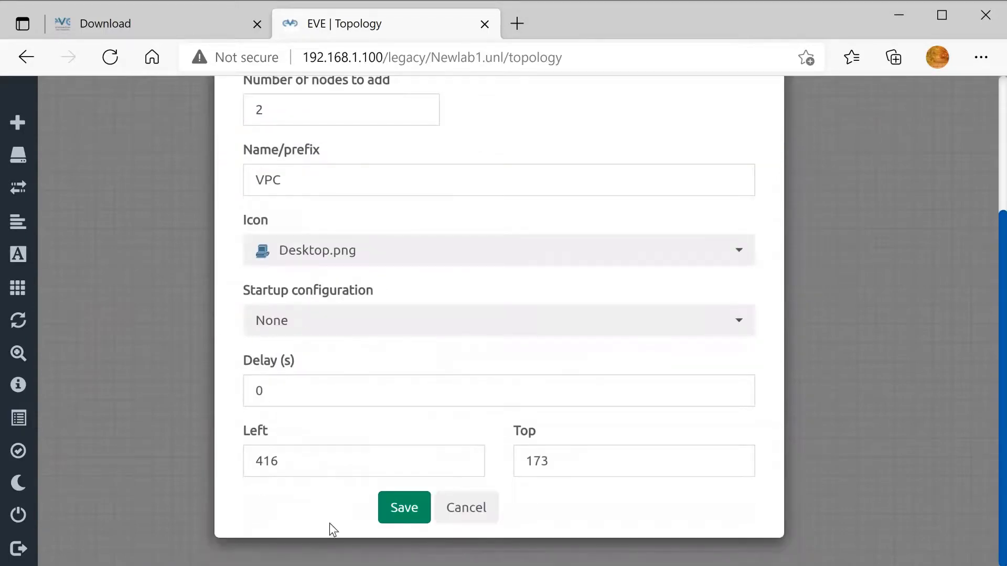
{"action": "left_click", "coordinate": [389, 508]}
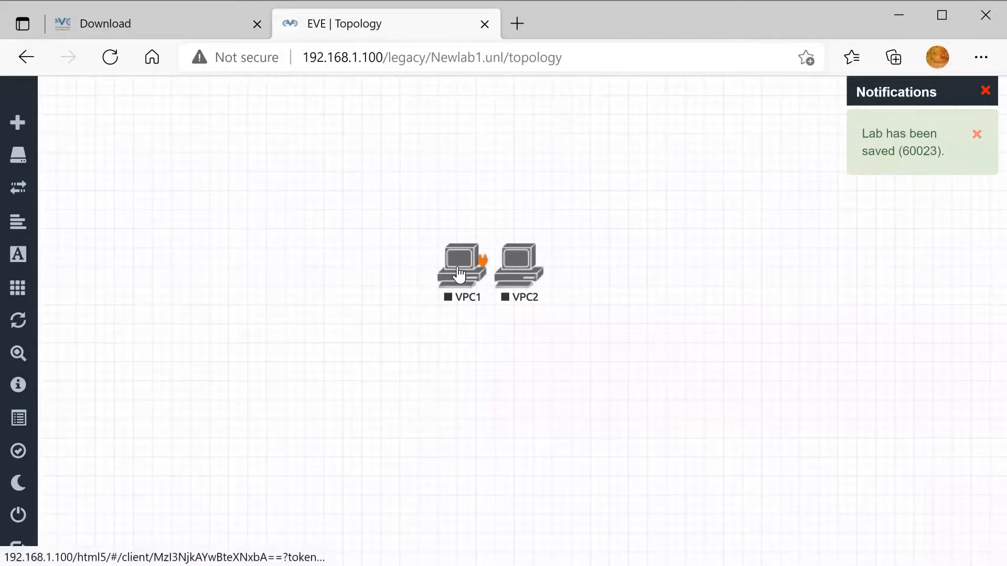
Spread VPC1 and VPC2 apart, link their eth0 interfaces, and select both nodes.
{"action": "left_click_drag", "start_coordinate": [461, 274], "coordinate": [328, 292]}
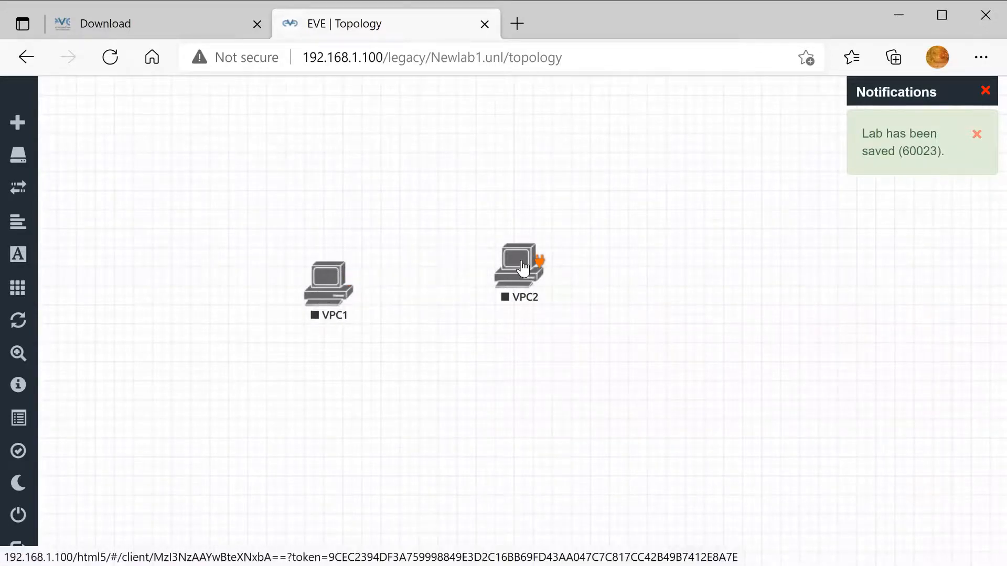
{"action": "left_click_drag", "start_coordinate": [522, 269], "coordinate": [550, 289]}
{"action": "mouse_move", "coordinate": [348, 281]}
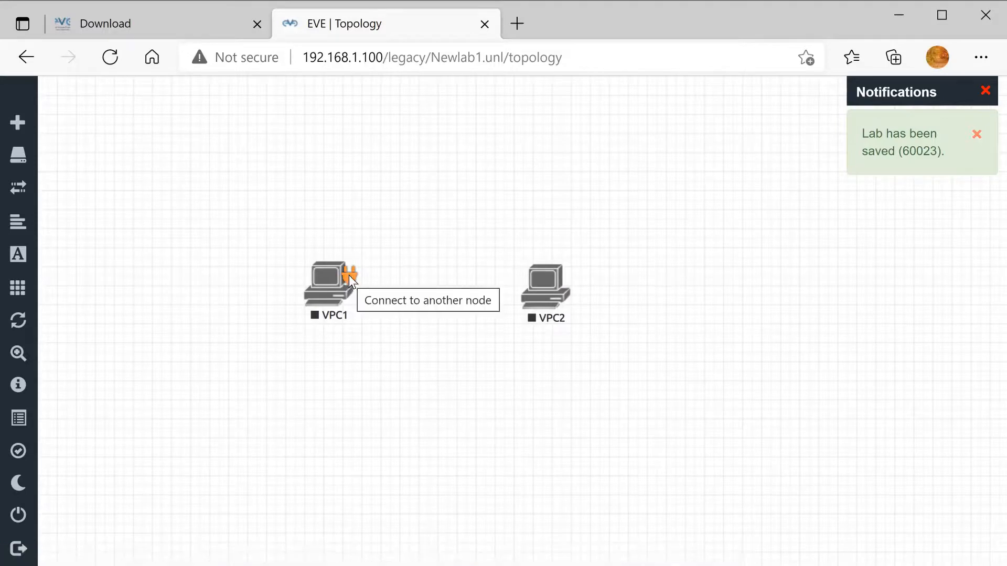
{"action": "mouse_move", "coordinate": [348, 275]}
{"action": "left_mouse_down"}
{"action": "mouse_move", "coordinate": [449, 295]}
{"action": "mouse_move", "coordinate": [537, 277]}
{"action": "left_mouse_up"}
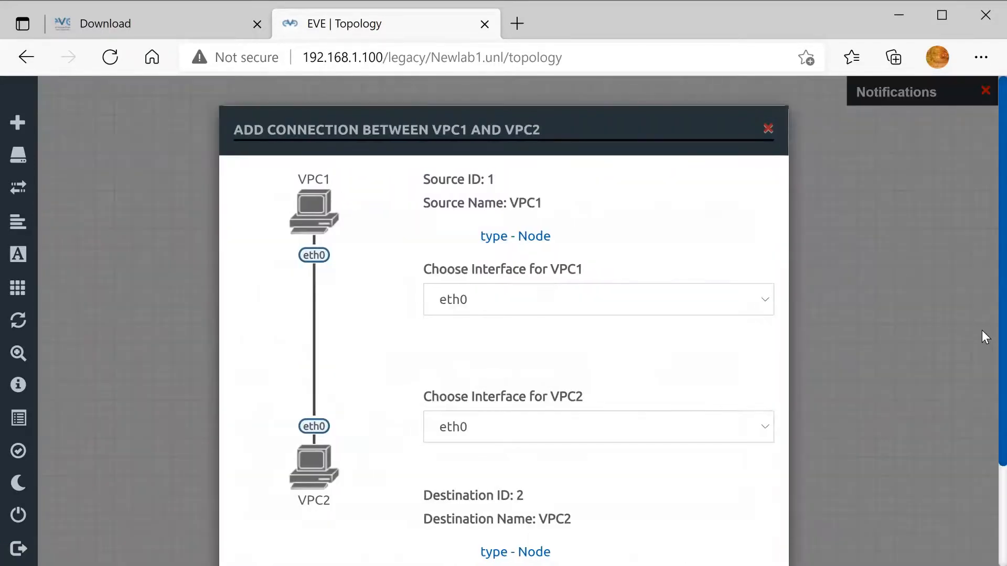
{"action": "scroll", "coordinate": [982, 332], "scroll_direction": "down", "scroll_amount": 1}
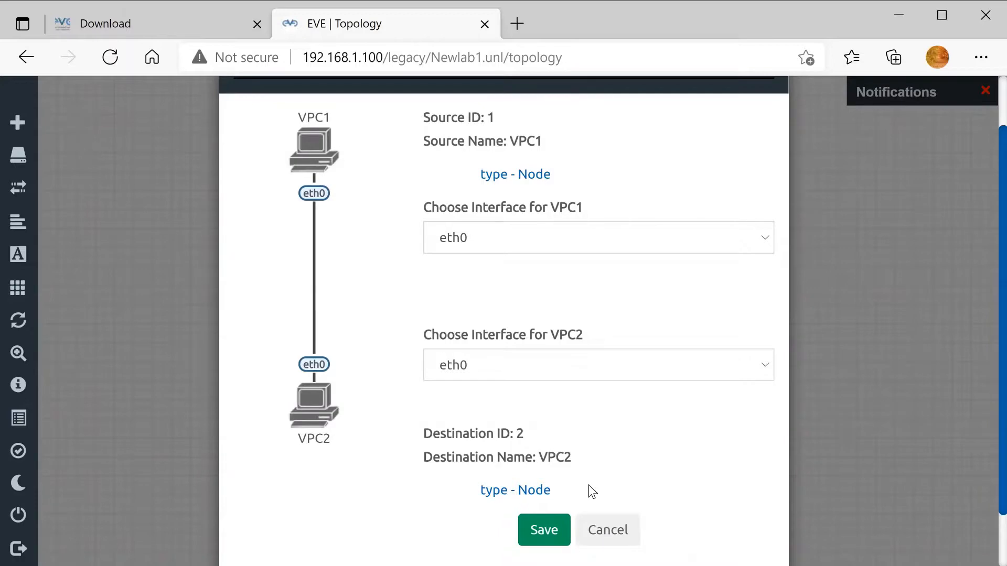
{"action": "left_click", "coordinate": [543, 530]}
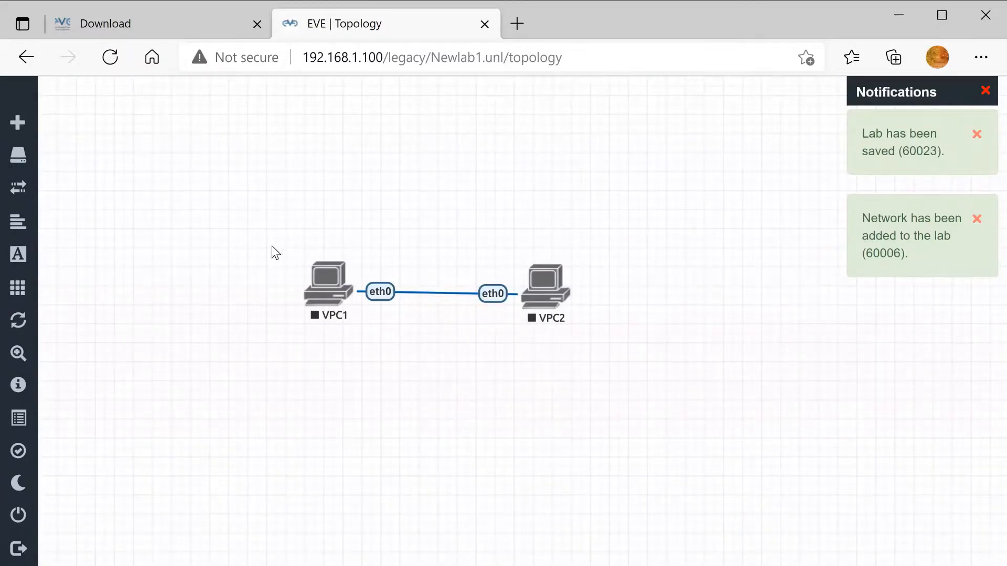
{"action": "left_click_drag", "start_coordinate": [272, 246], "coordinate": [628, 362]}
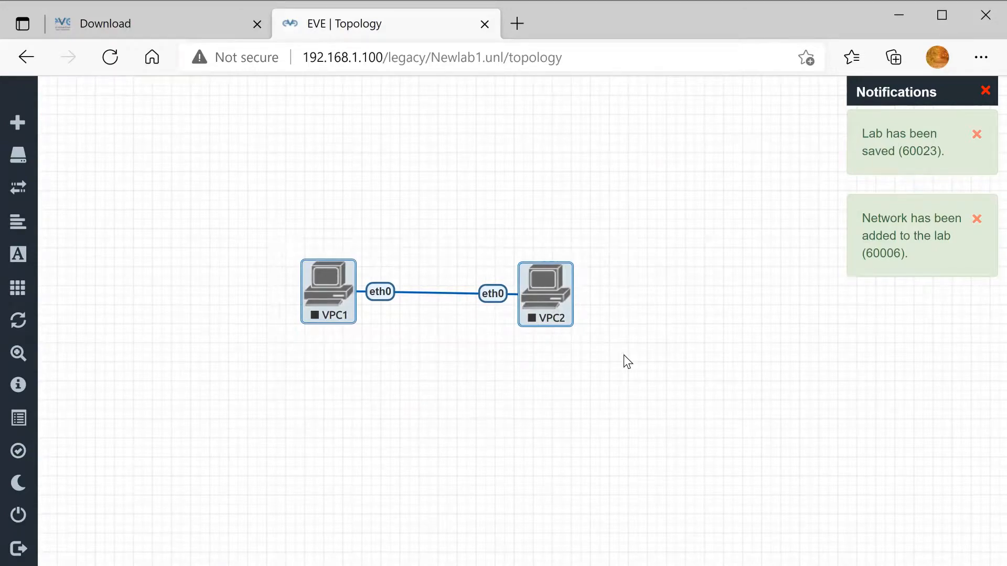
Start VPC1 and VPC2, then open VPC1's Html5 console.
{"action": "right_click", "coordinate": [547, 297]}
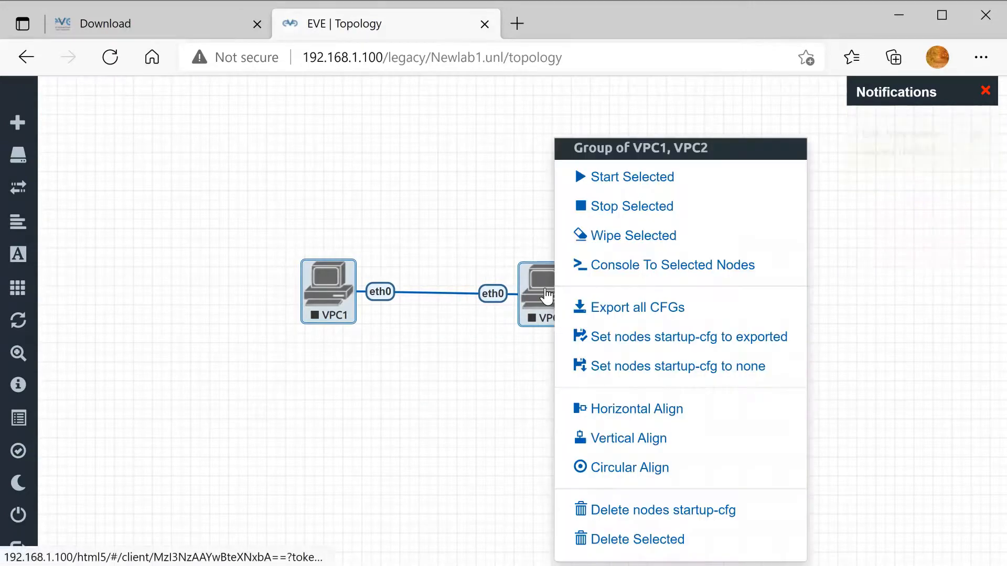
{"action": "left_click", "coordinate": [626, 178]}
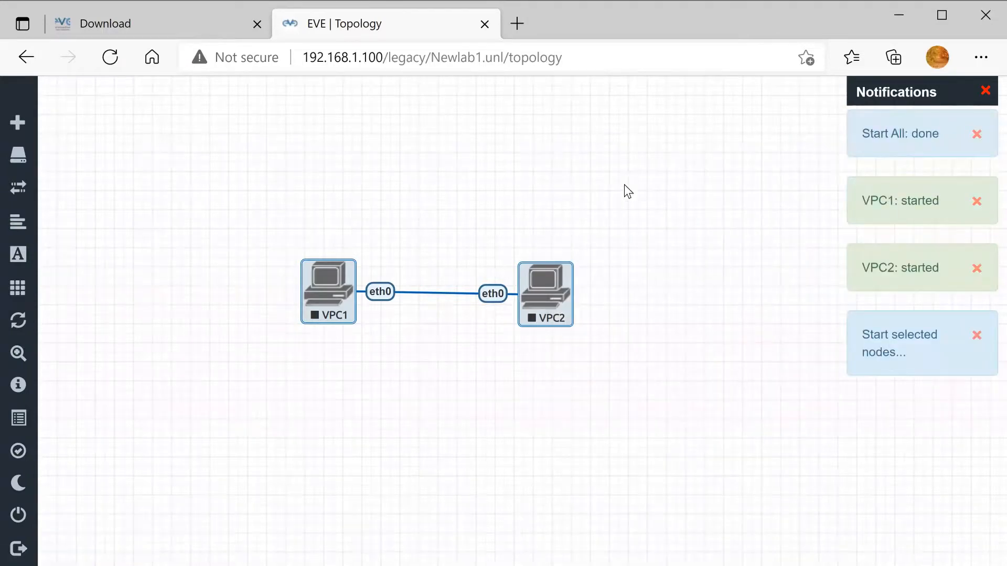
{"action": "left_click", "coordinate": [627, 191]}
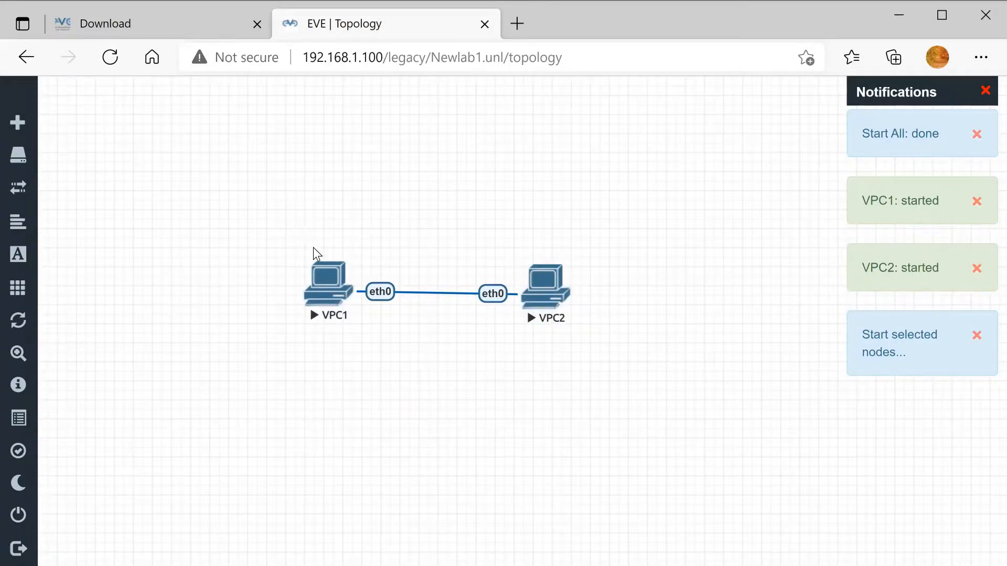
{"action": "left_click", "coordinate": [328, 284]}
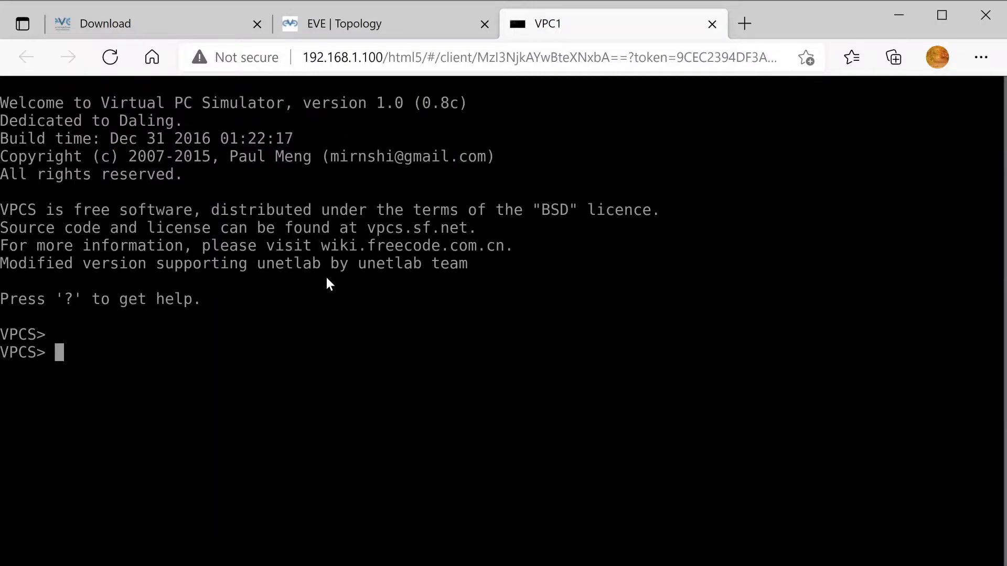
Assign VPC1 10.1.1.1/24, verify it with sh ip, and return to the topology.
{"action": "type", "text": "ip 10"}
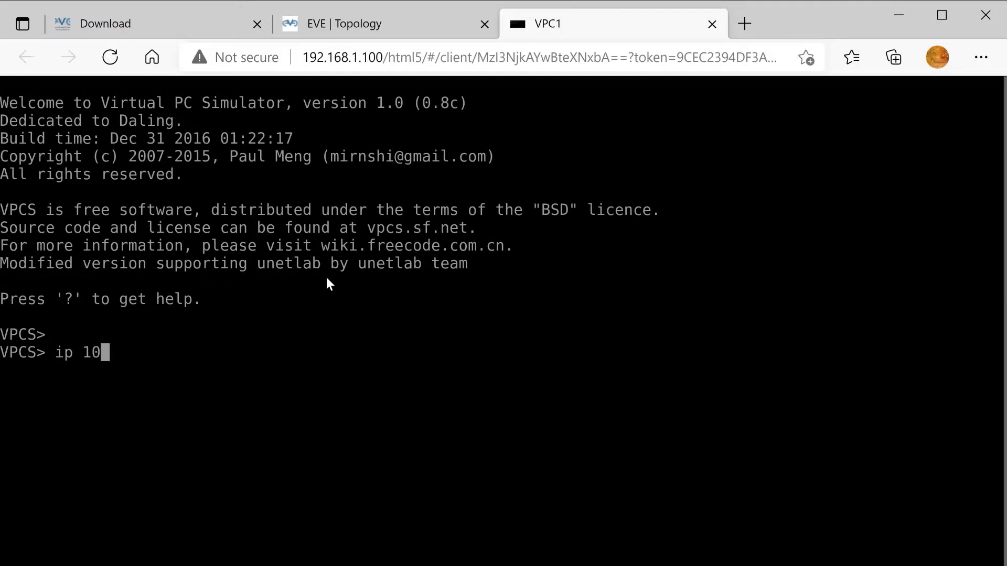
{"action": "type", "text": ".1.1.1/24"}
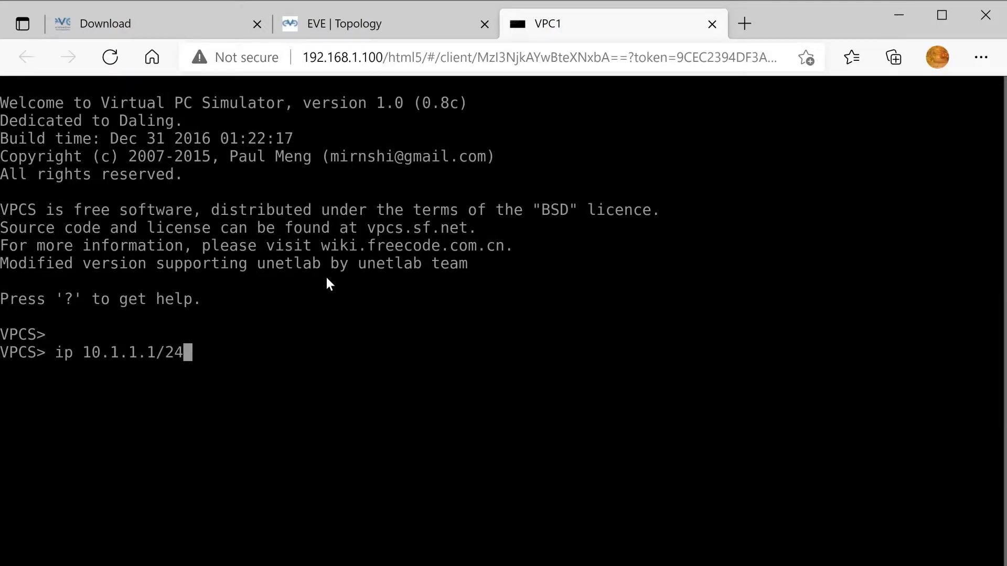
{"action": "key", "text": "Return"}
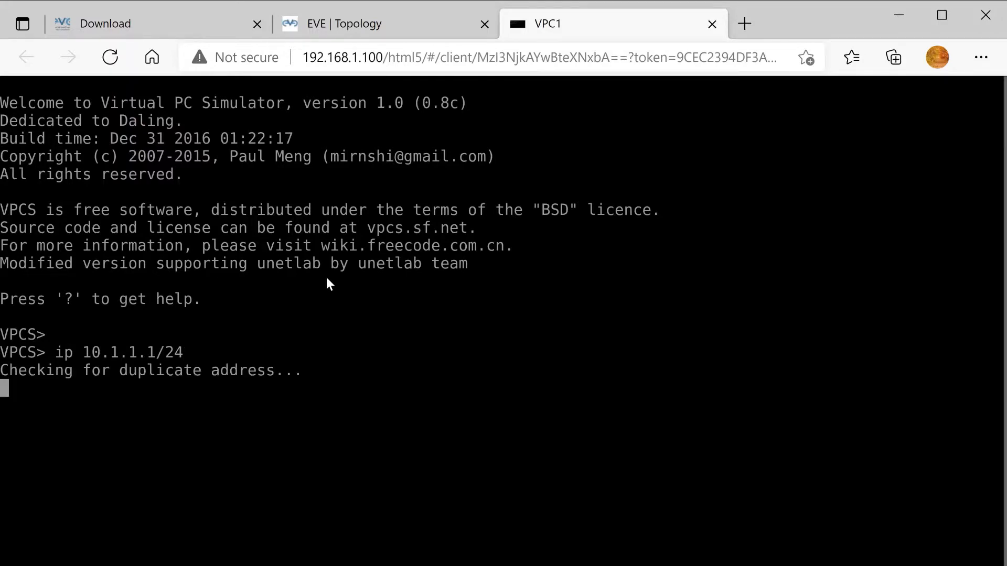
{"action": "type", "text": "sh io"}
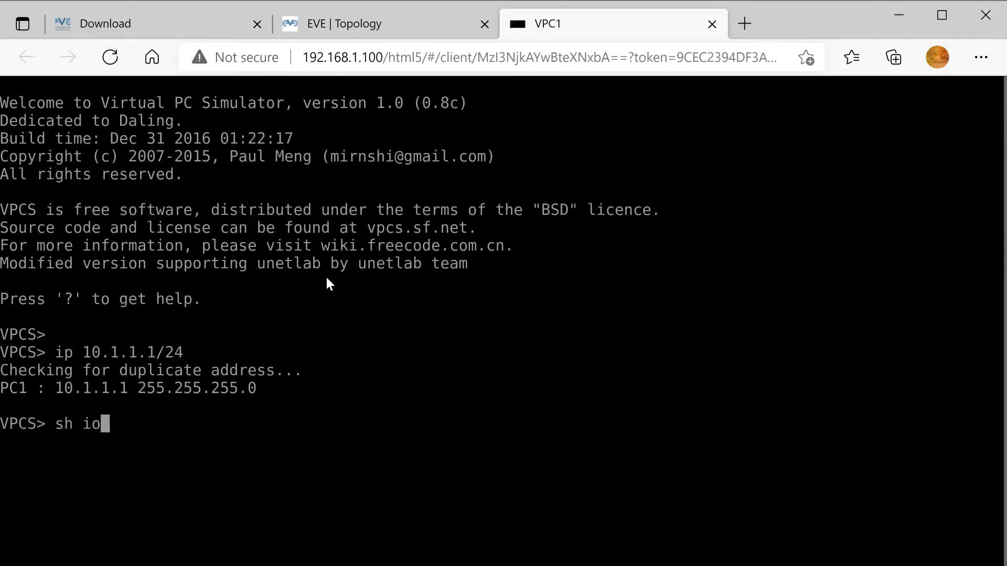
{"action": "key", "text": "BackSpace"}
{"action": "type", "text": "p"}
{"action": "key", "text": "Return"}
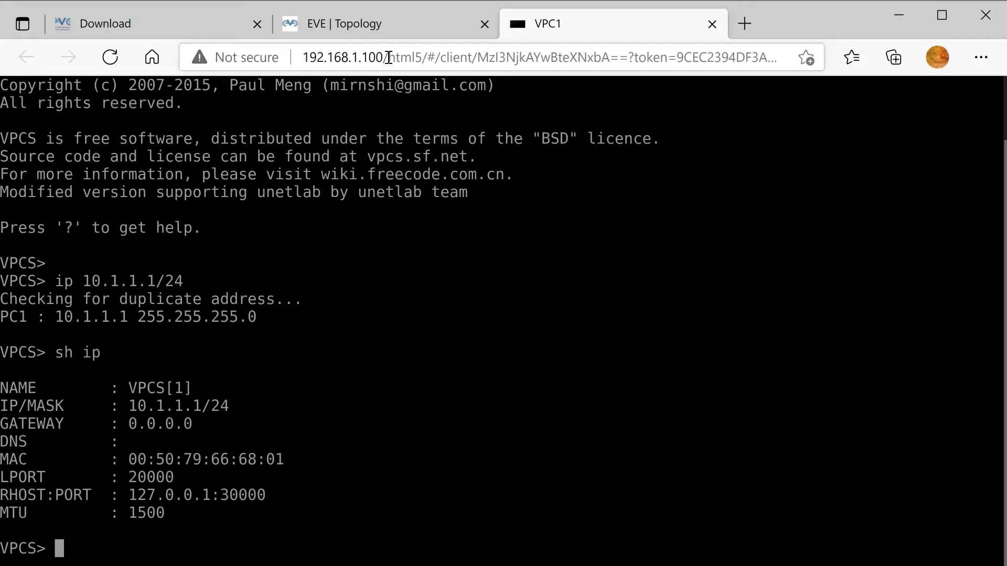
{"action": "left_click", "coordinate": [377, 24]}
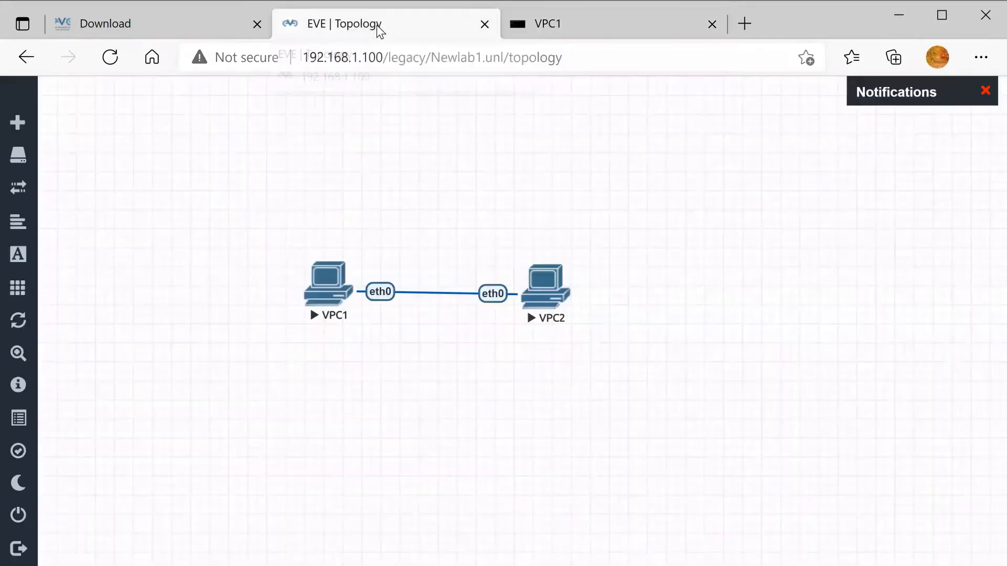
Move VPC1 nearer VPC2, then give VPC2 10.1.1.2/24 and verify with sh ip.
{"action": "left_click_drag", "start_coordinate": [328, 282], "coordinate": [392, 284]}
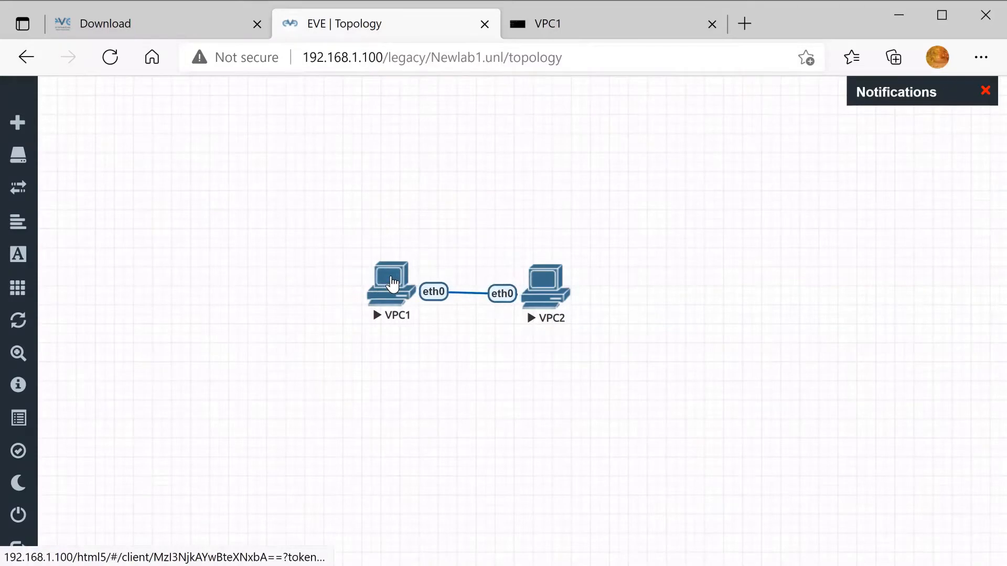
{"action": "left_click", "coordinate": [547, 290]}
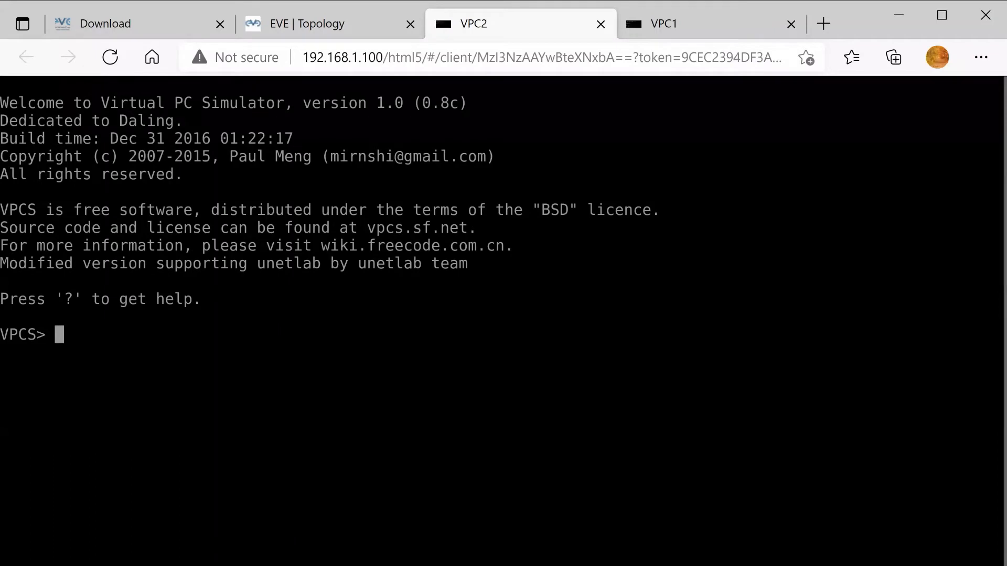
{"action": "type", "text": "ip 10."}
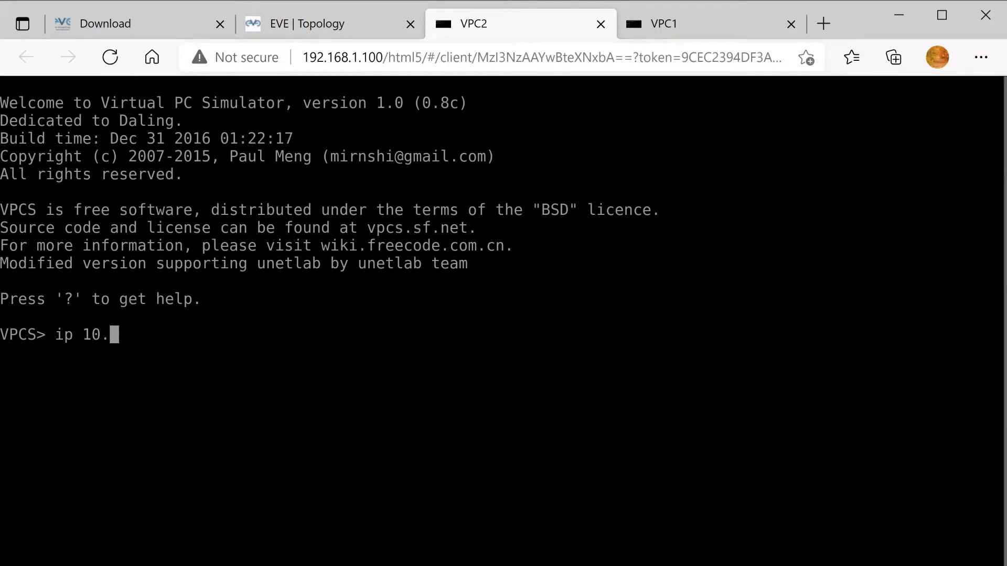
{"action": "type", "text": "1.1.2/24"}
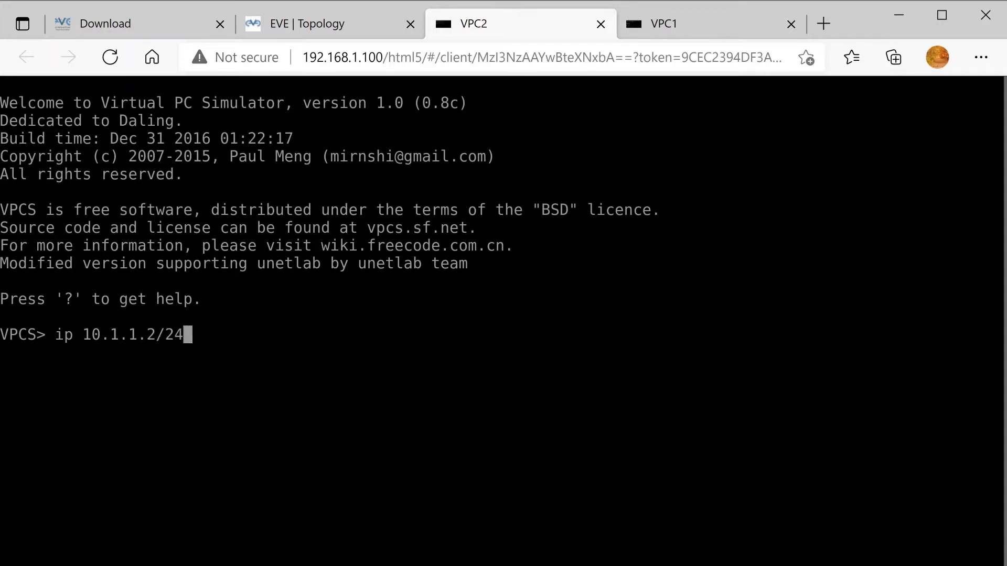
{"action": "key", "text": "Return"}
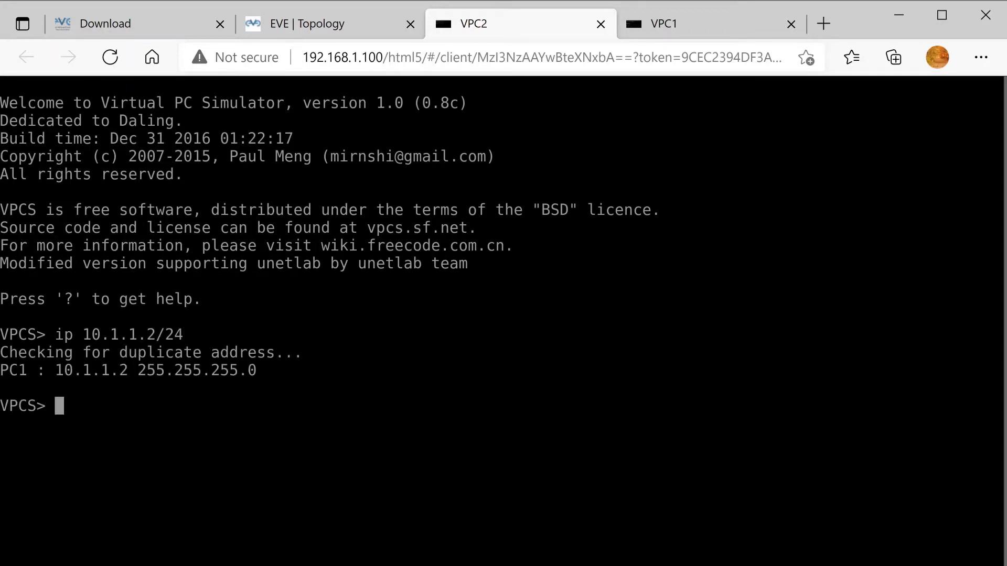
{"action": "type", "text": "sh ip"}
{"action": "key", "text": "Return"}
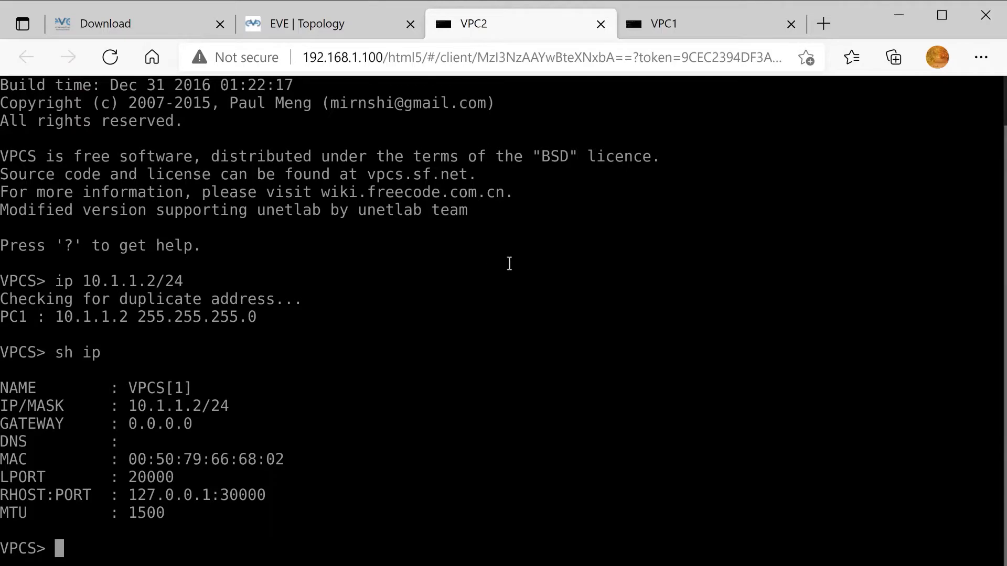
Ping 10.1.1.1 from VPC2 until replies arrive, then stop it.
{"action": "type", "text": "ping 10.1.1.1"}
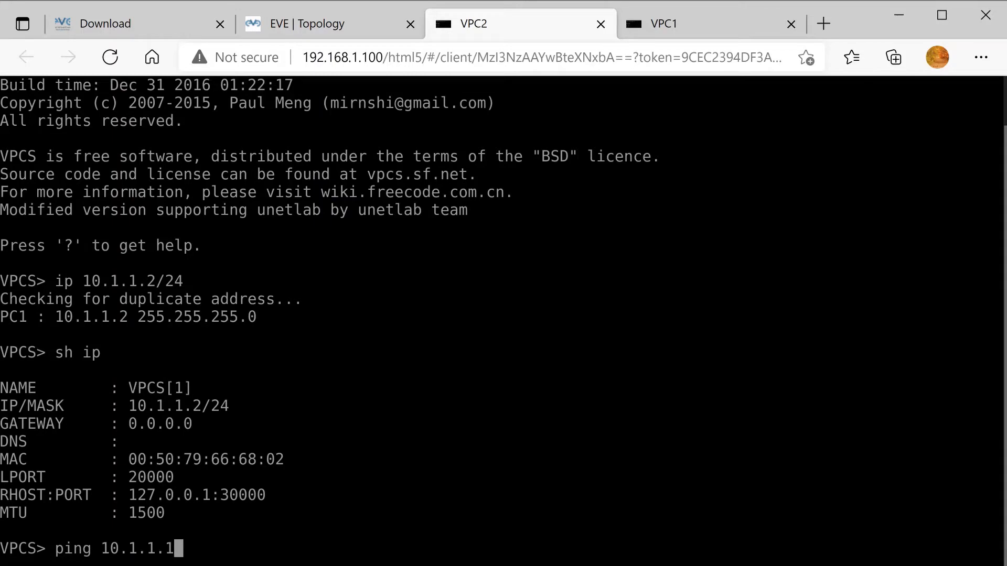
{"action": "key", "text": "Return"}
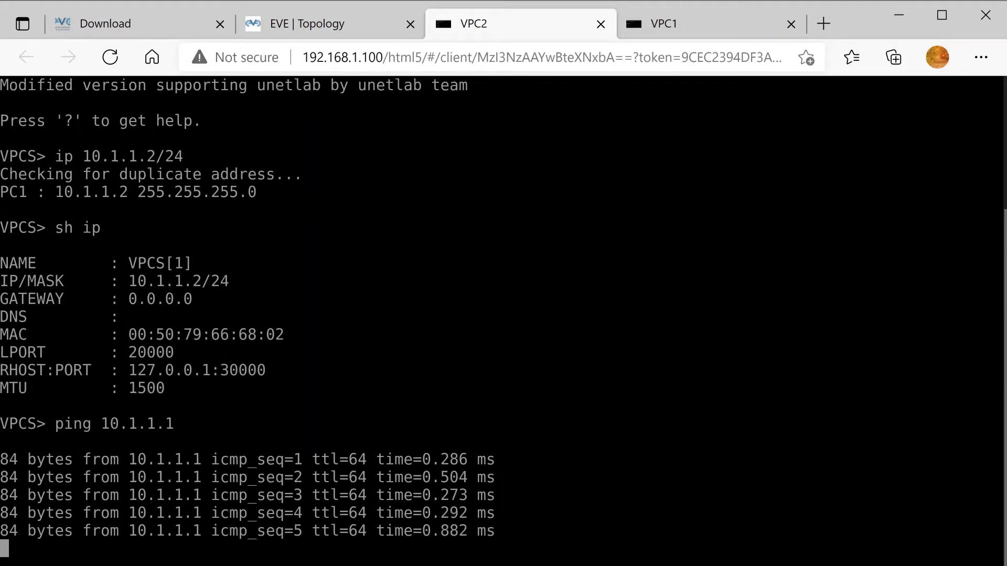
{"action": "key", "text": "ctrl+c"}
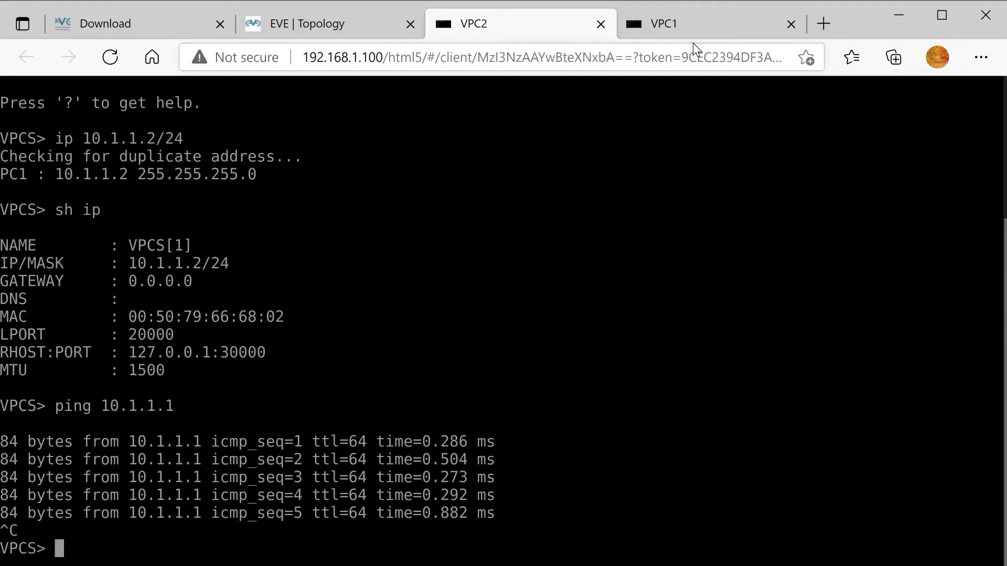
In VPC1's console, ping 10.1.1.2 until replies arrive, then stop it.
{"action": "left_click", "coordinate": [690, 25]}
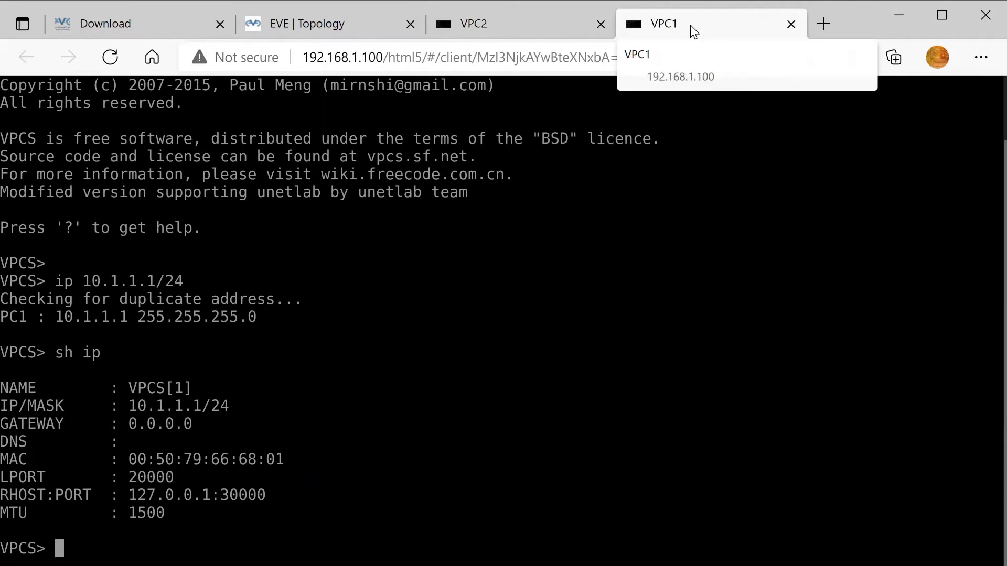
{"action": "type", "text": "ping 10"}
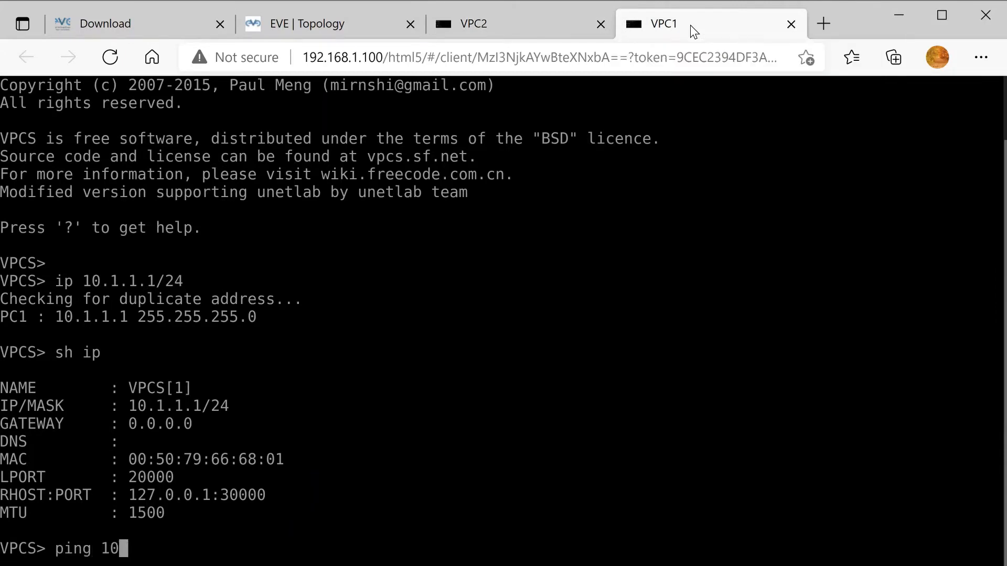
{"action": "type", "text": ".1.1.2"}
{"action": "key", "text": "Return"}
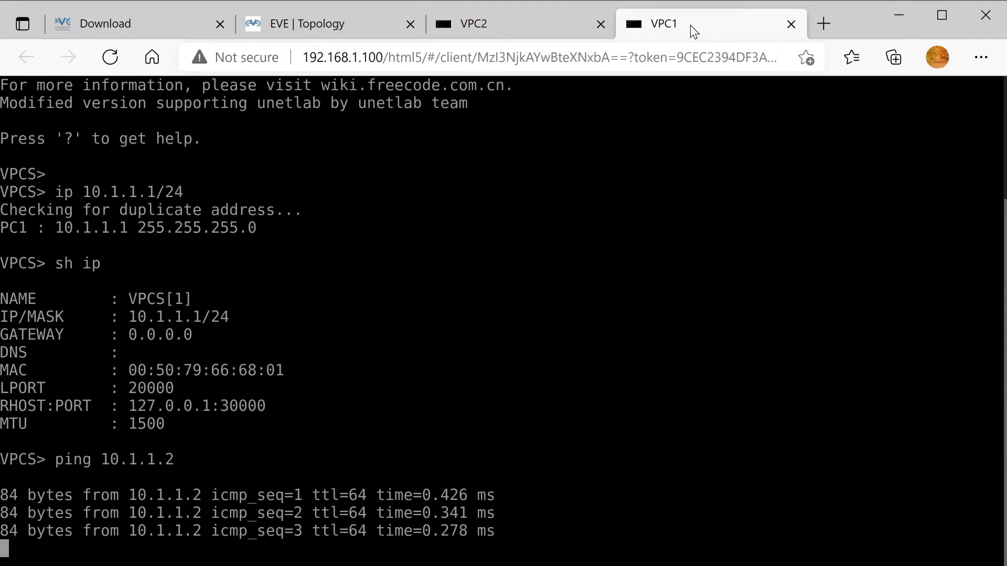
{"action": "key", "text": "ctrl+c"}
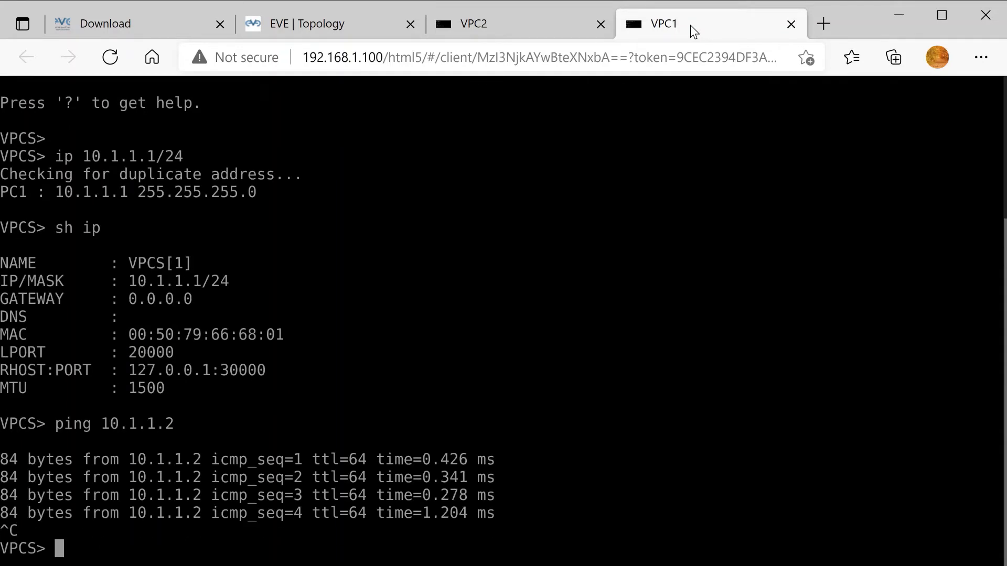